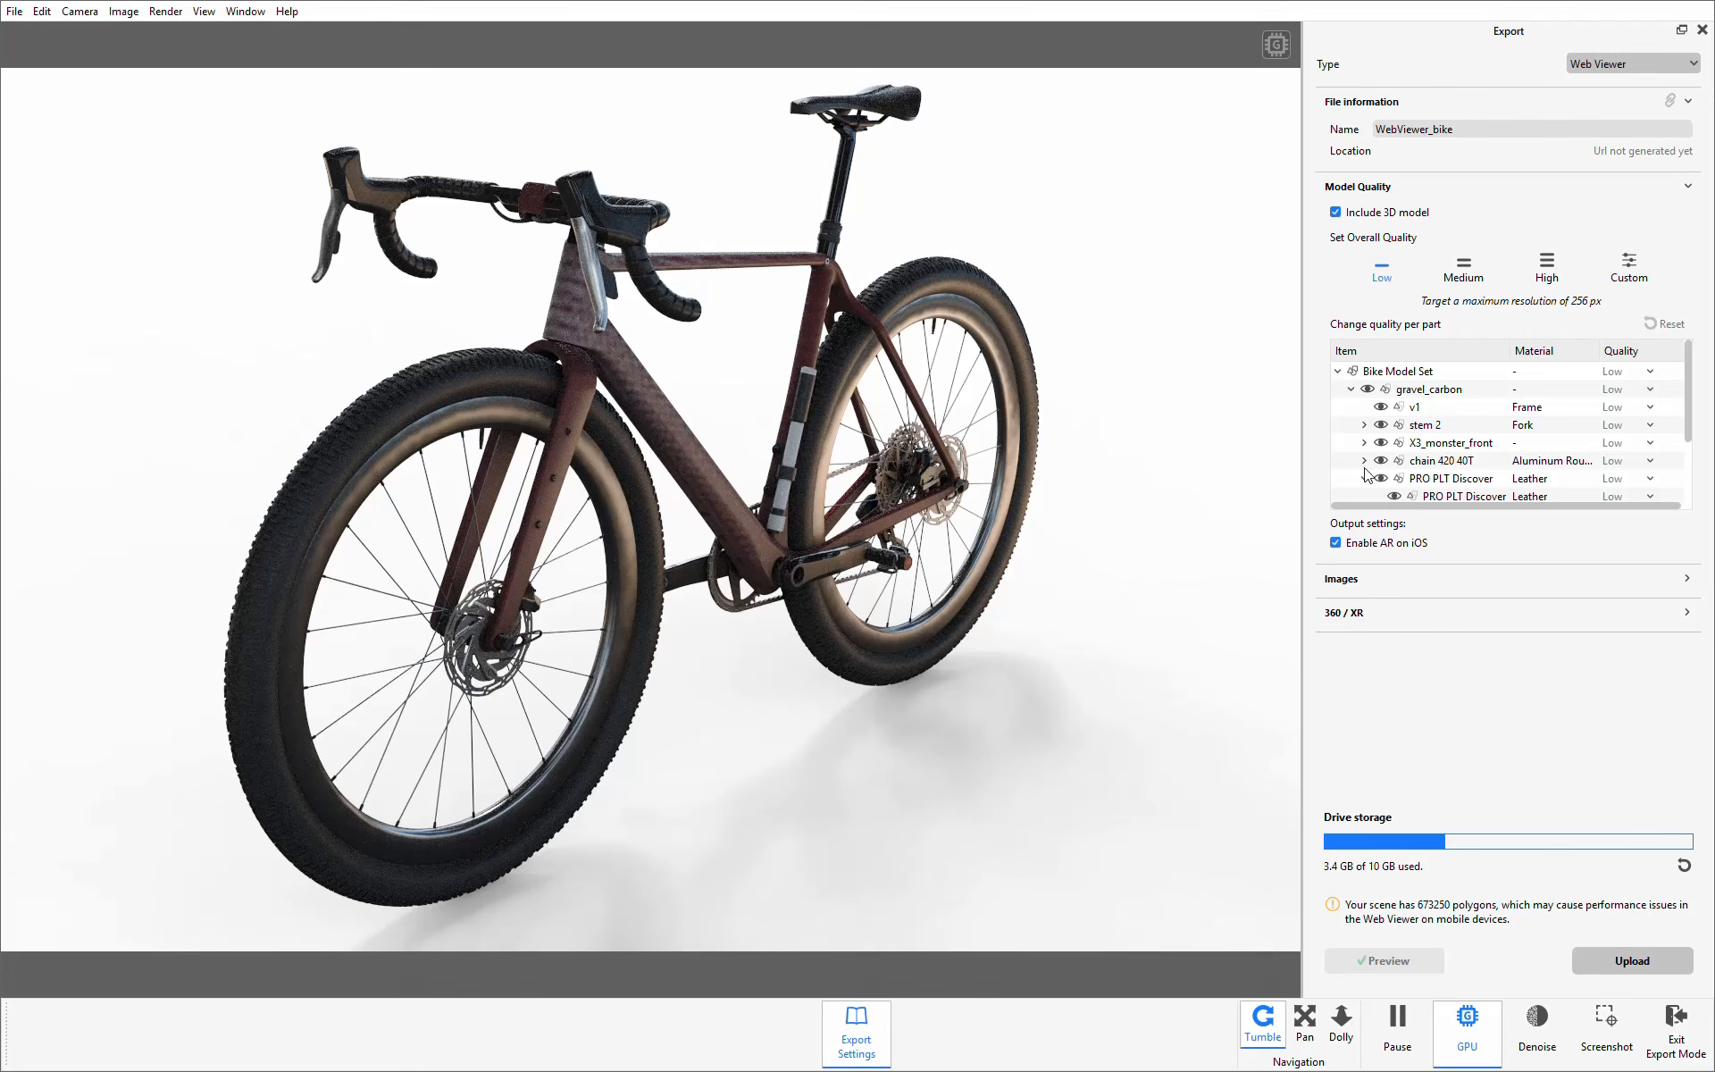
# Step: Set the overall model quality to Medium and preview the bike model at that quality
pyautogui.click(1468, 262)
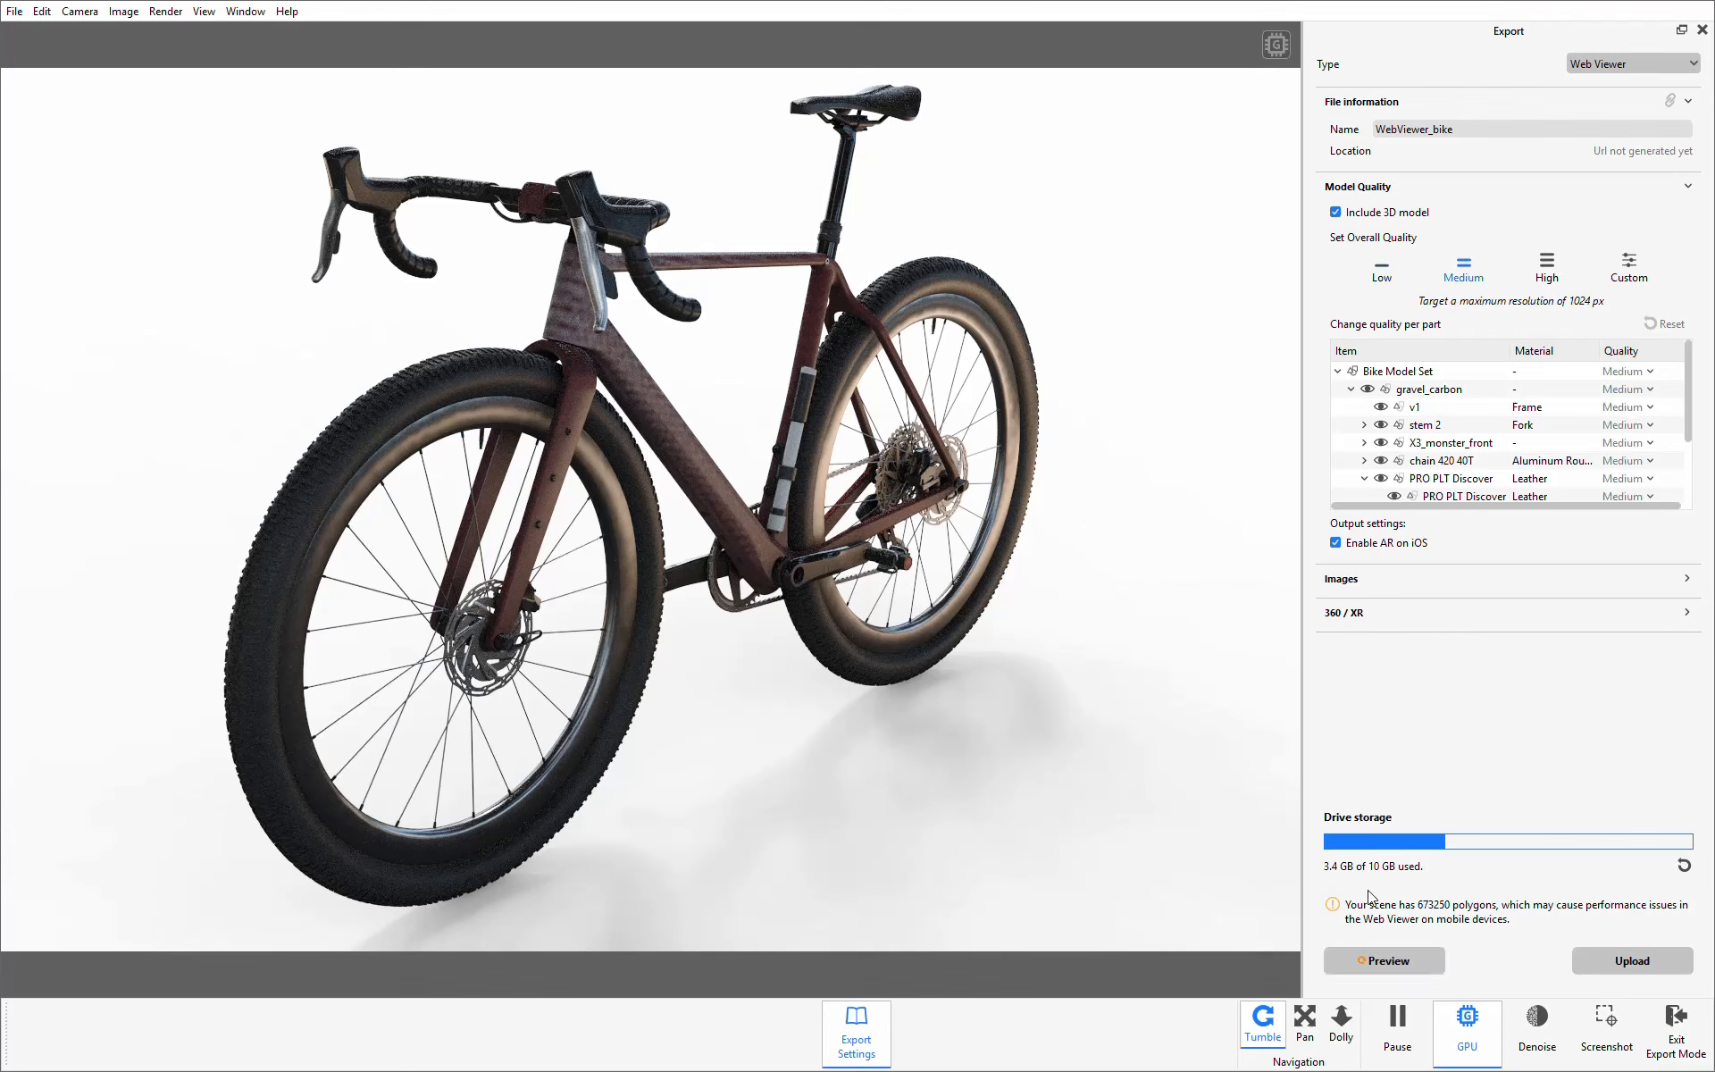
pyautogui.click(1425, 961)
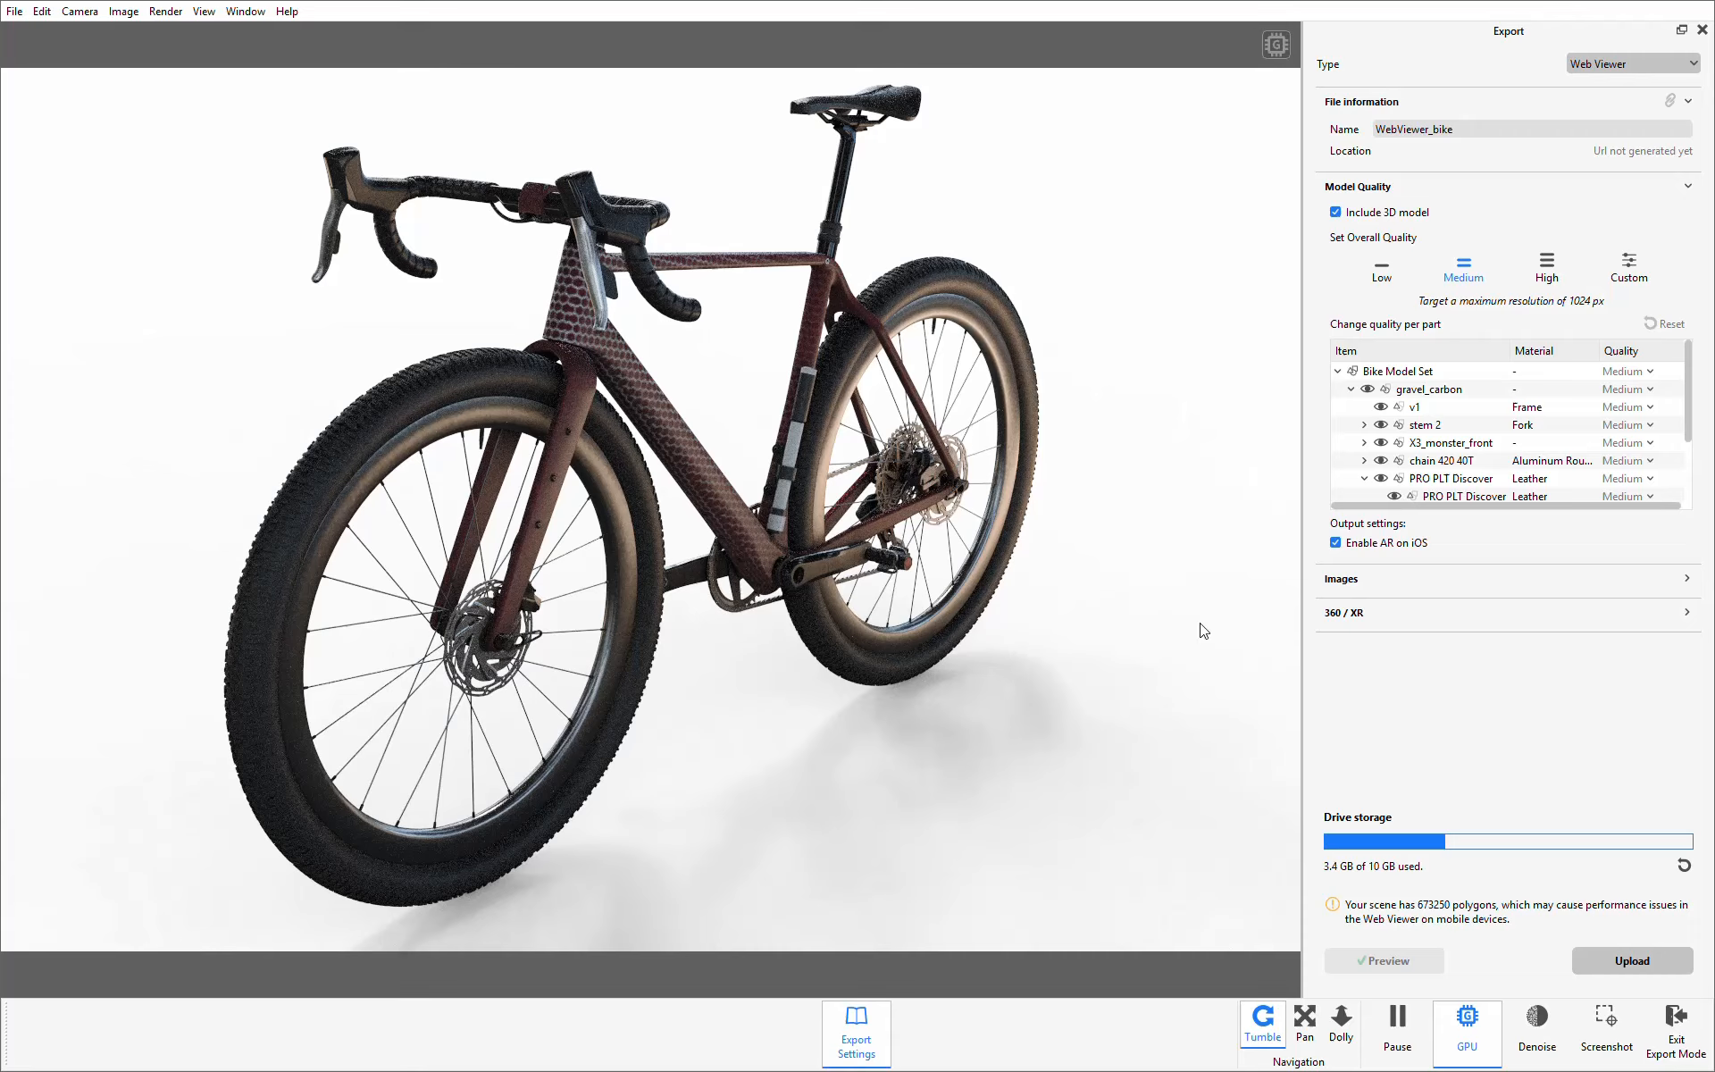
pyautogui.click(1651, 409)
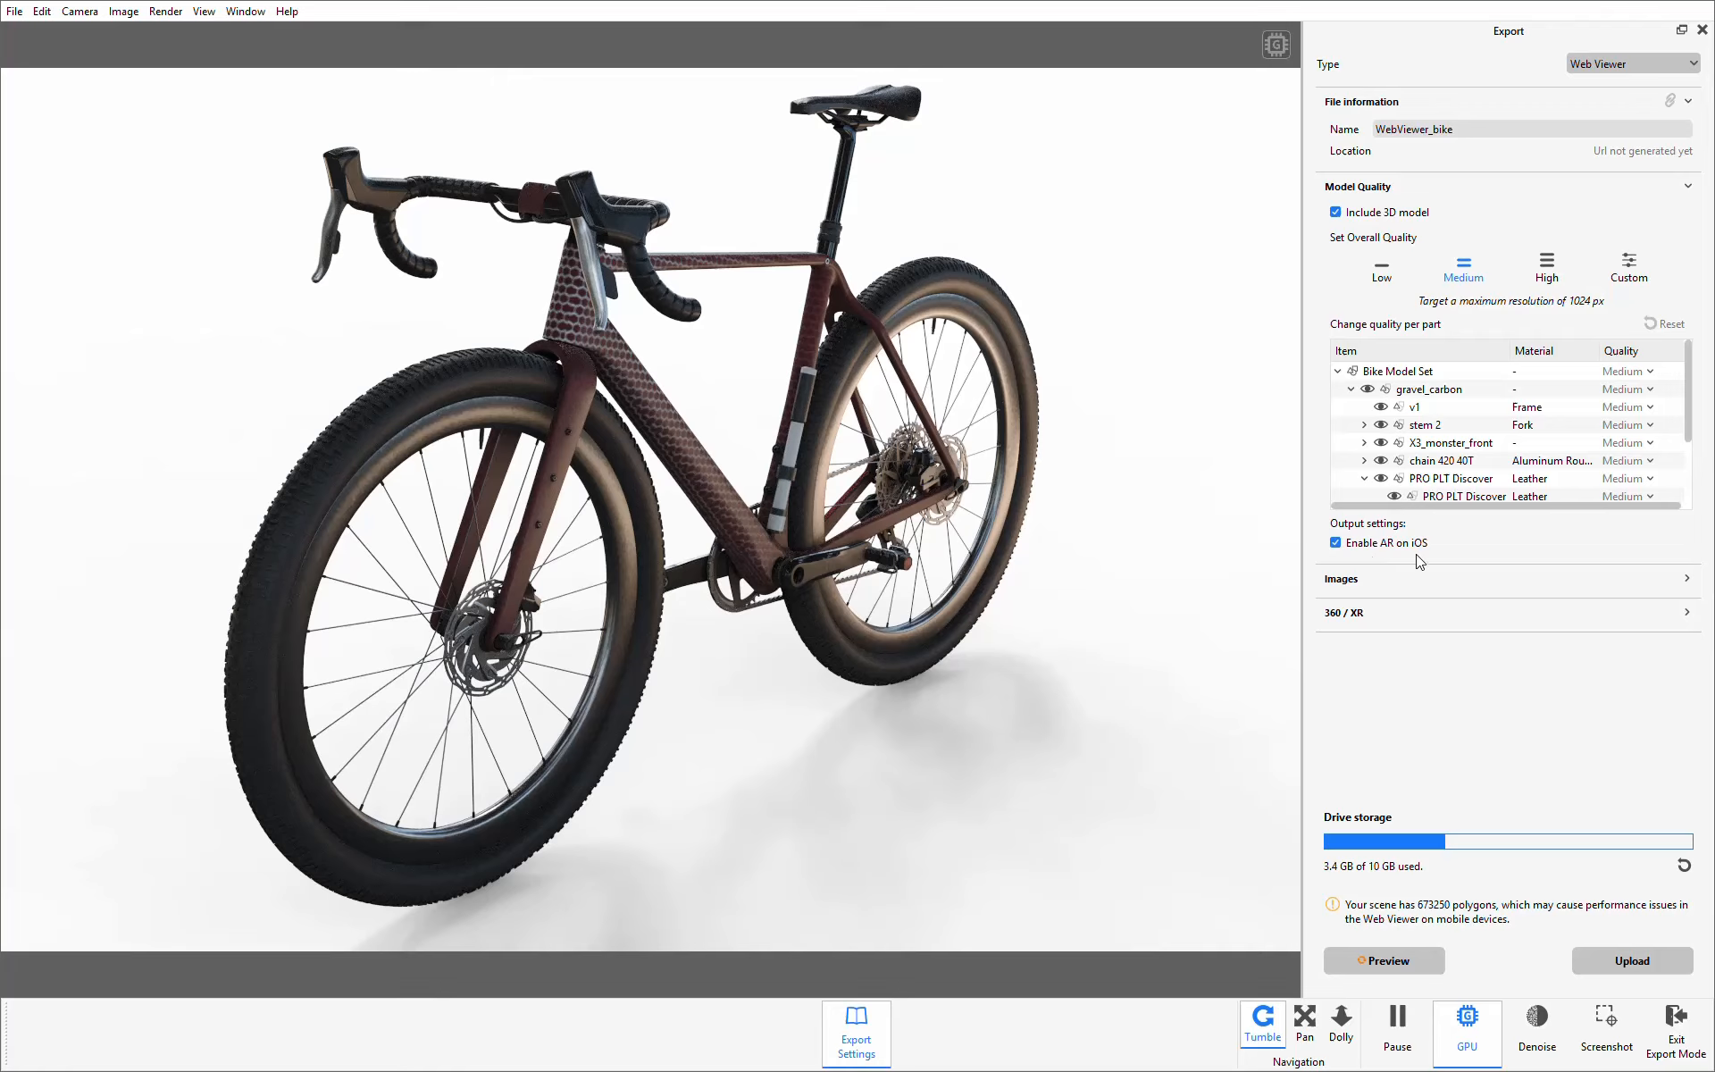
# Step: Add Bike Purple.488.png, 489.png, 490.png, 491.png and groupbike1.479.png from the Bike Files folder to the export's images
pyautogui.click(1376, 579)
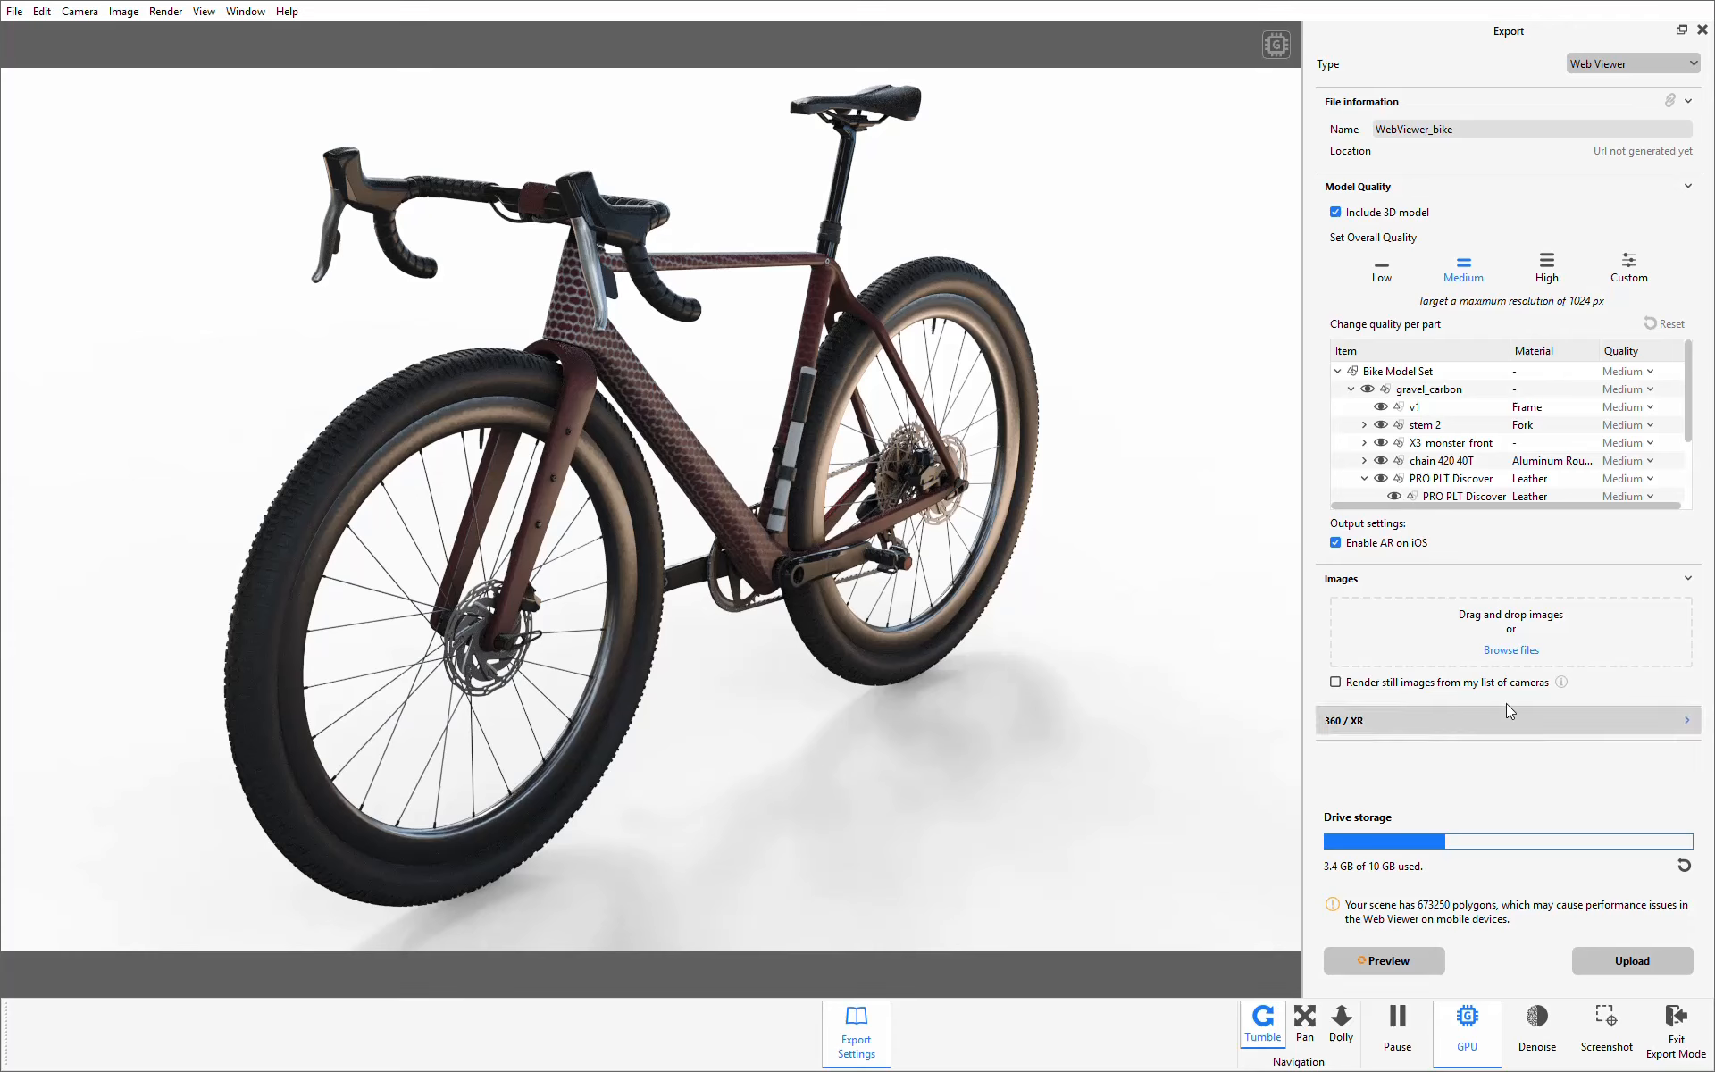
pyautogui.click(1512, 650)
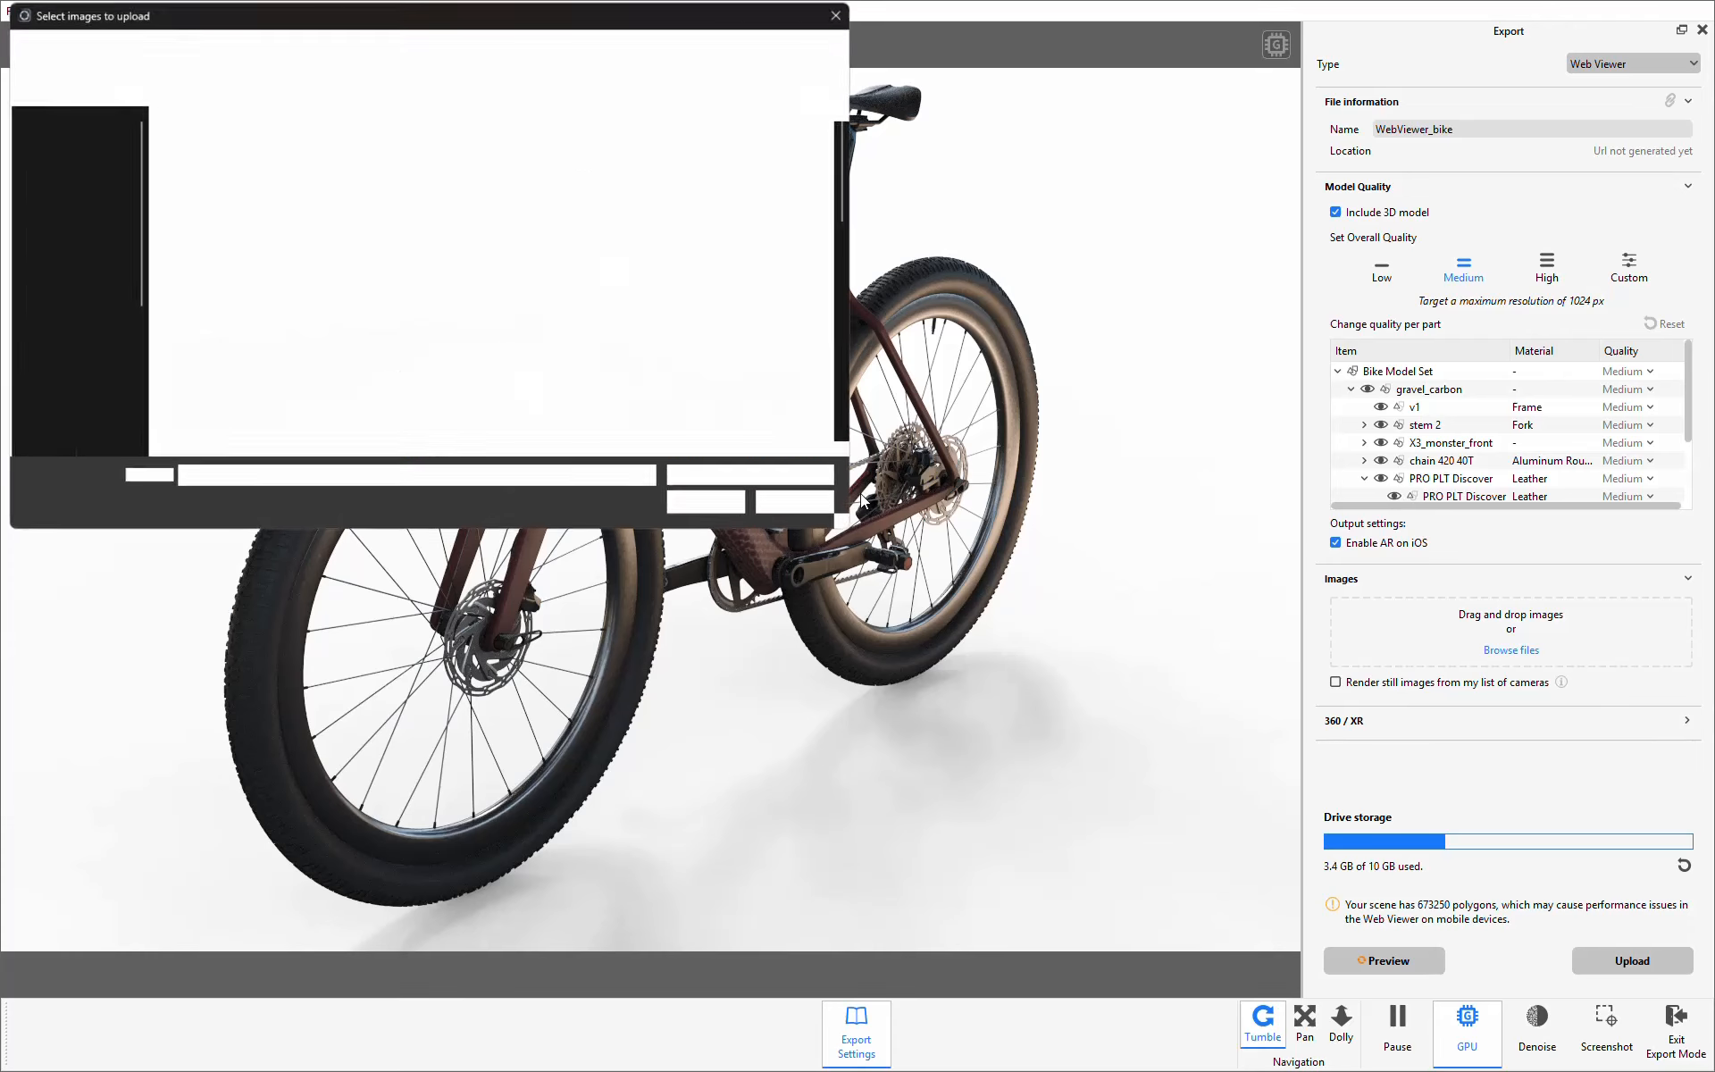
pyautogui.scroll(2, 107, 265)
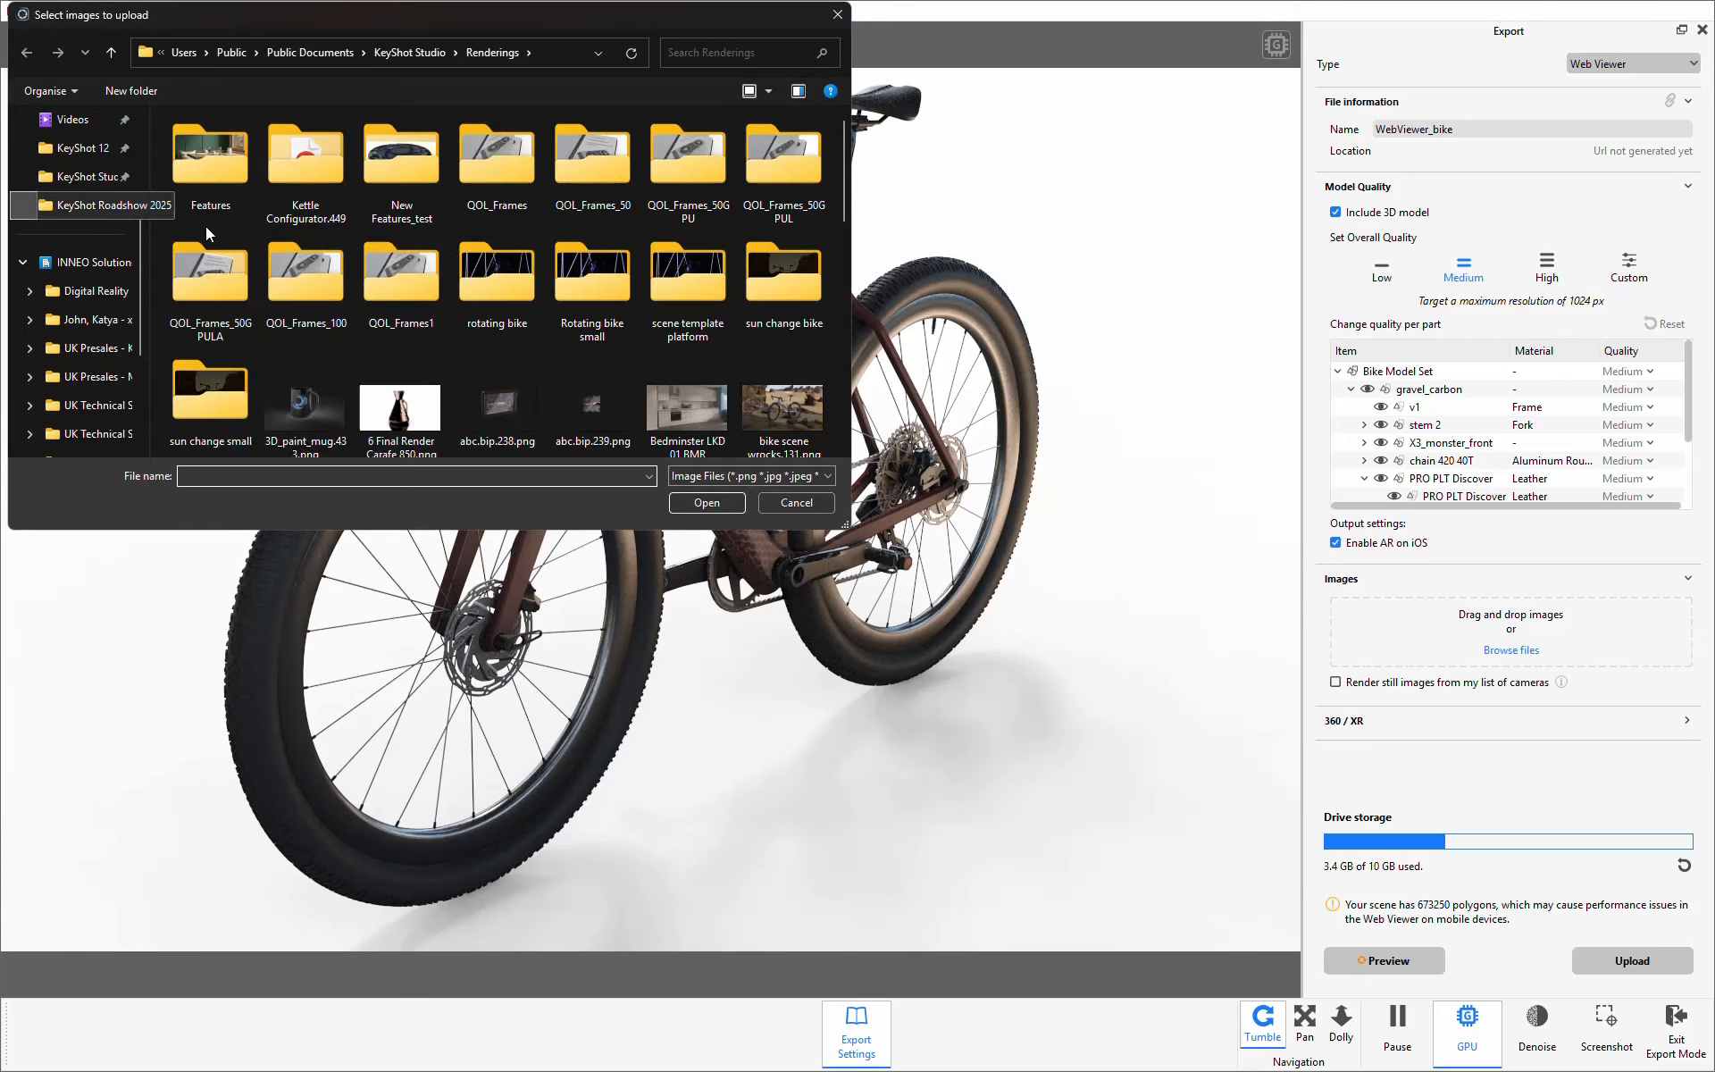
pyautogui.click(84, 207)
pyautogui.doubleClick(205, 145)
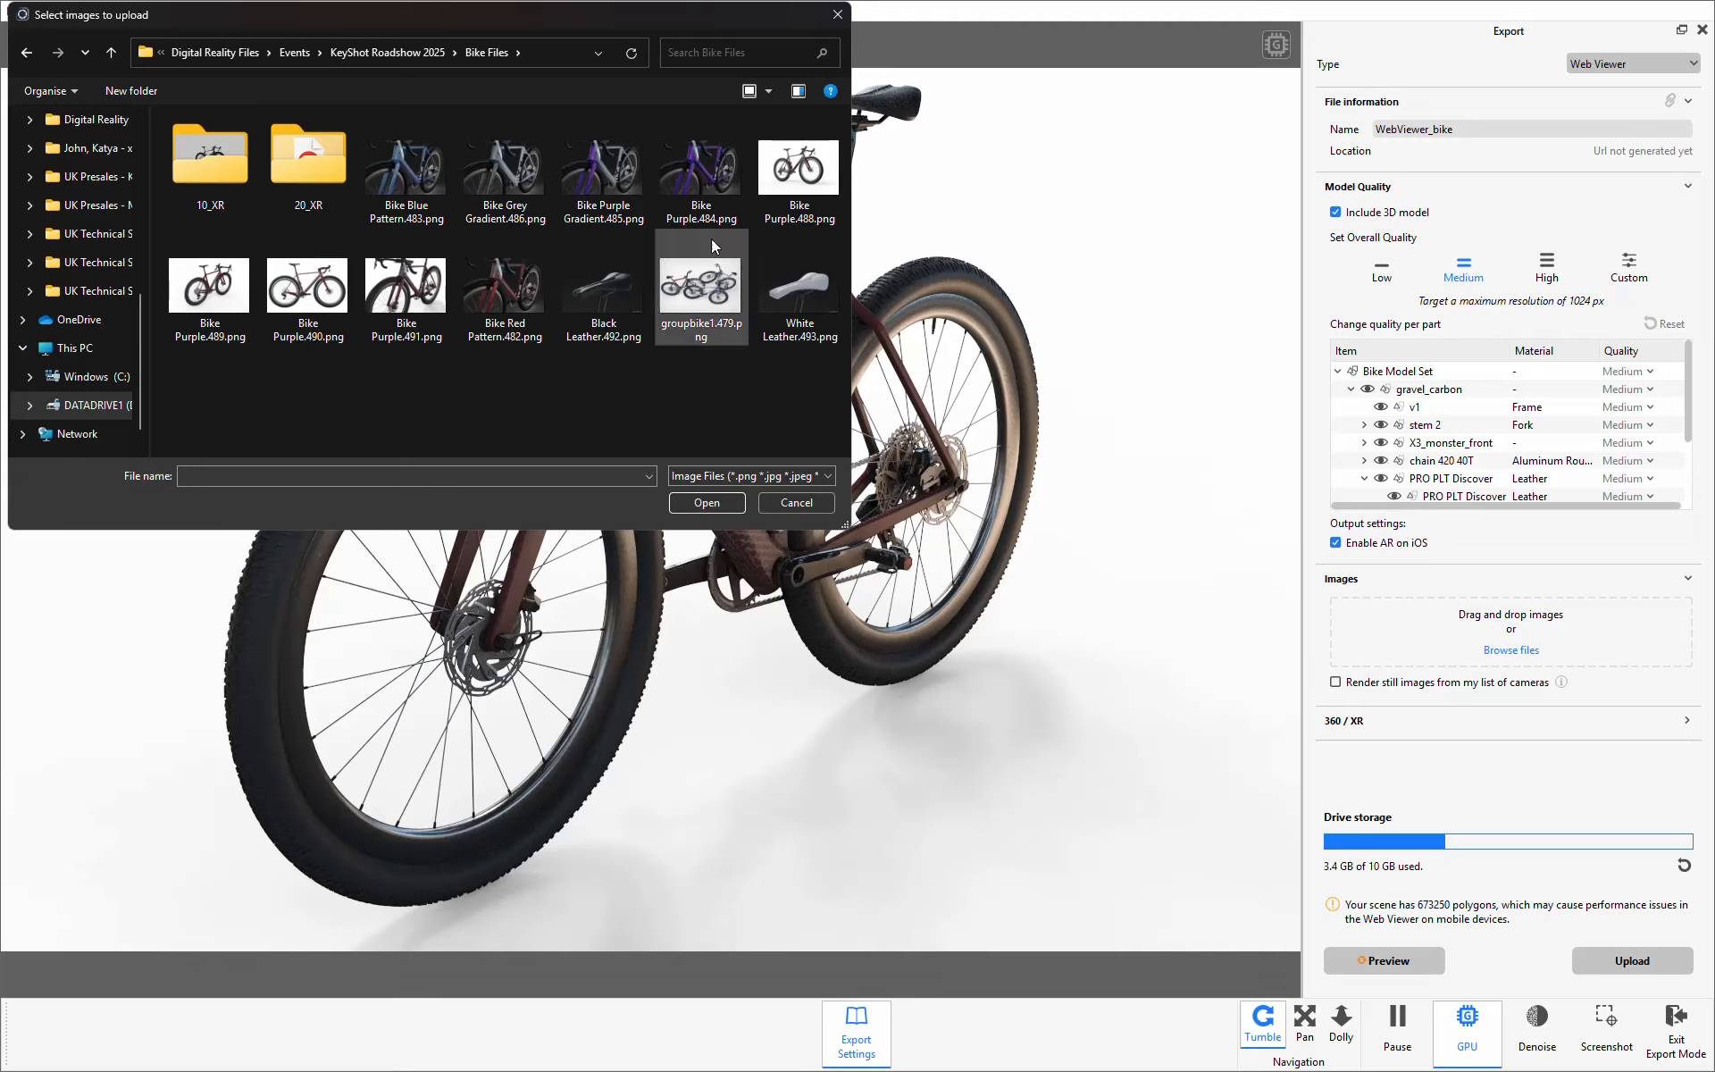
pyautogui.click(798, 170)
pyautogui.keyDown('ctrl'); pyautogui.click(407, 286); pyautogui.keyUp('ctrl')
pyautogui.keyDown('ctrl'); pyautogui.click(309, 286); pyautogui.keyUp('ctrl')
pyautogui.keyDown('ctrl'); pyautogui.click(210, 285); pyautogui.keyUp('ctrl')
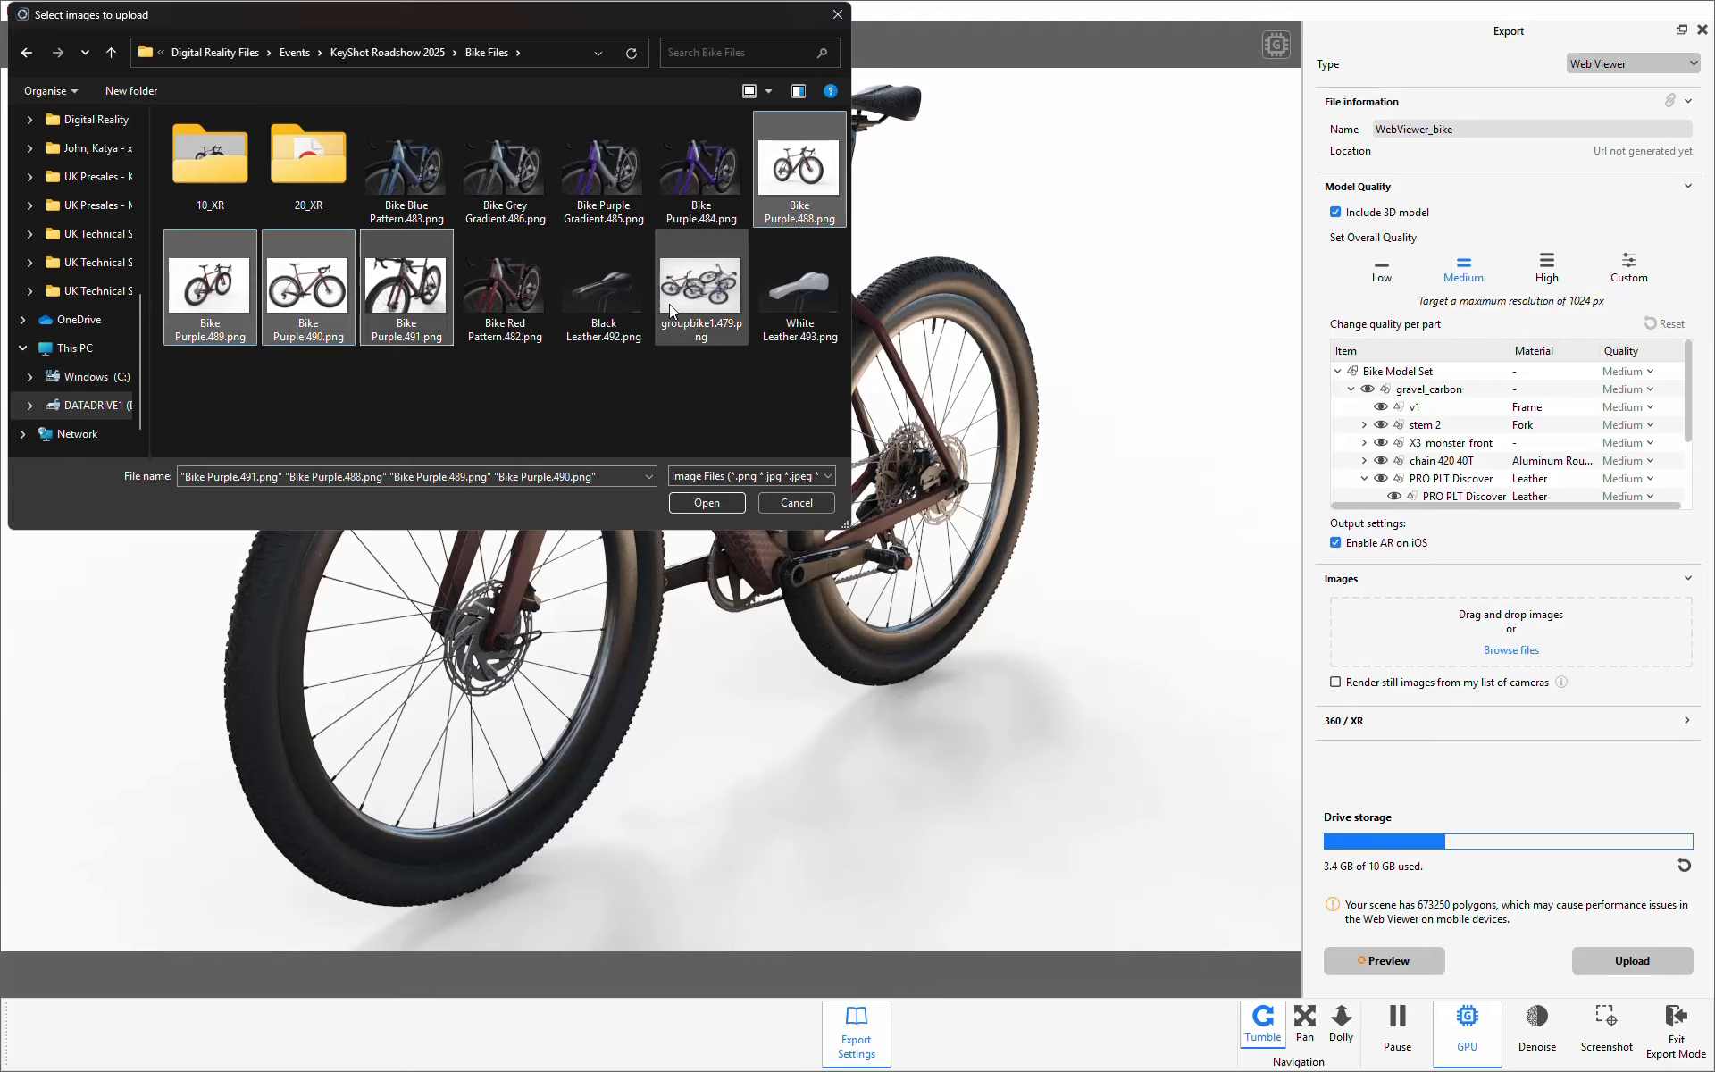
pyautogui.keyDown('ctrl'); pyautogui.click(700, 286); pyautogui.keyUp('ctrl')
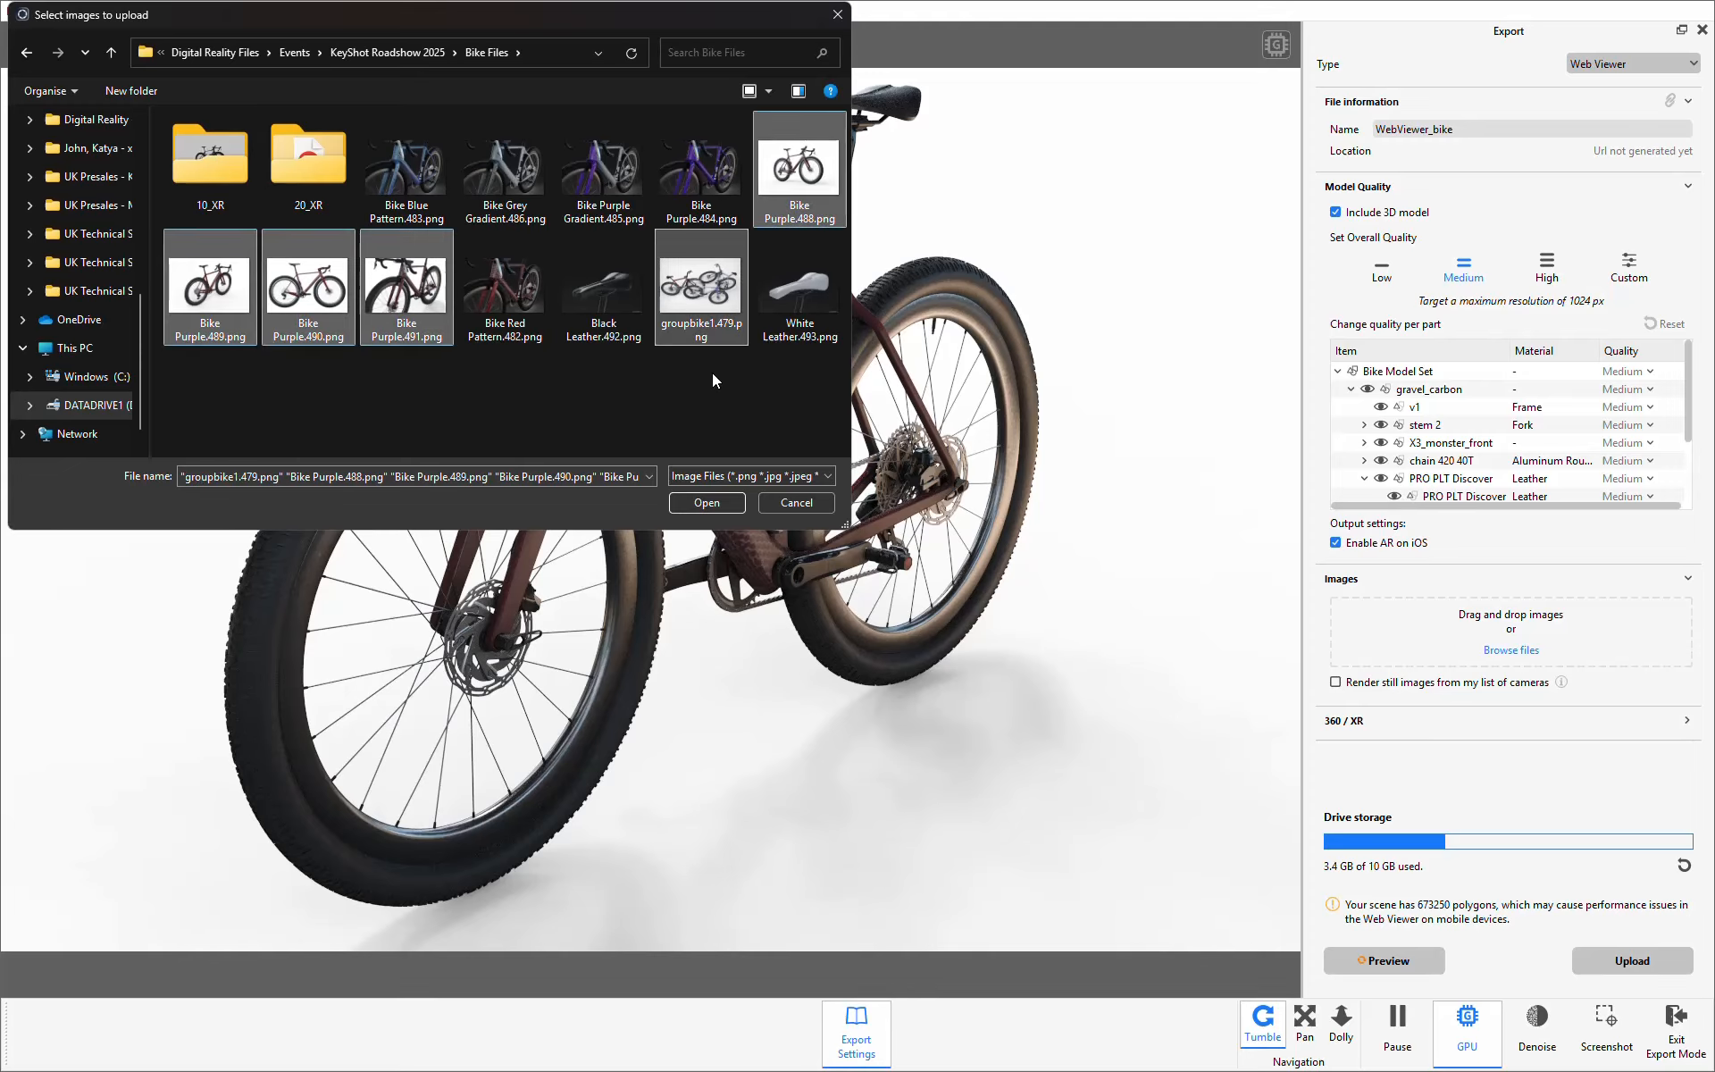
pyautogui.click(704, 504)
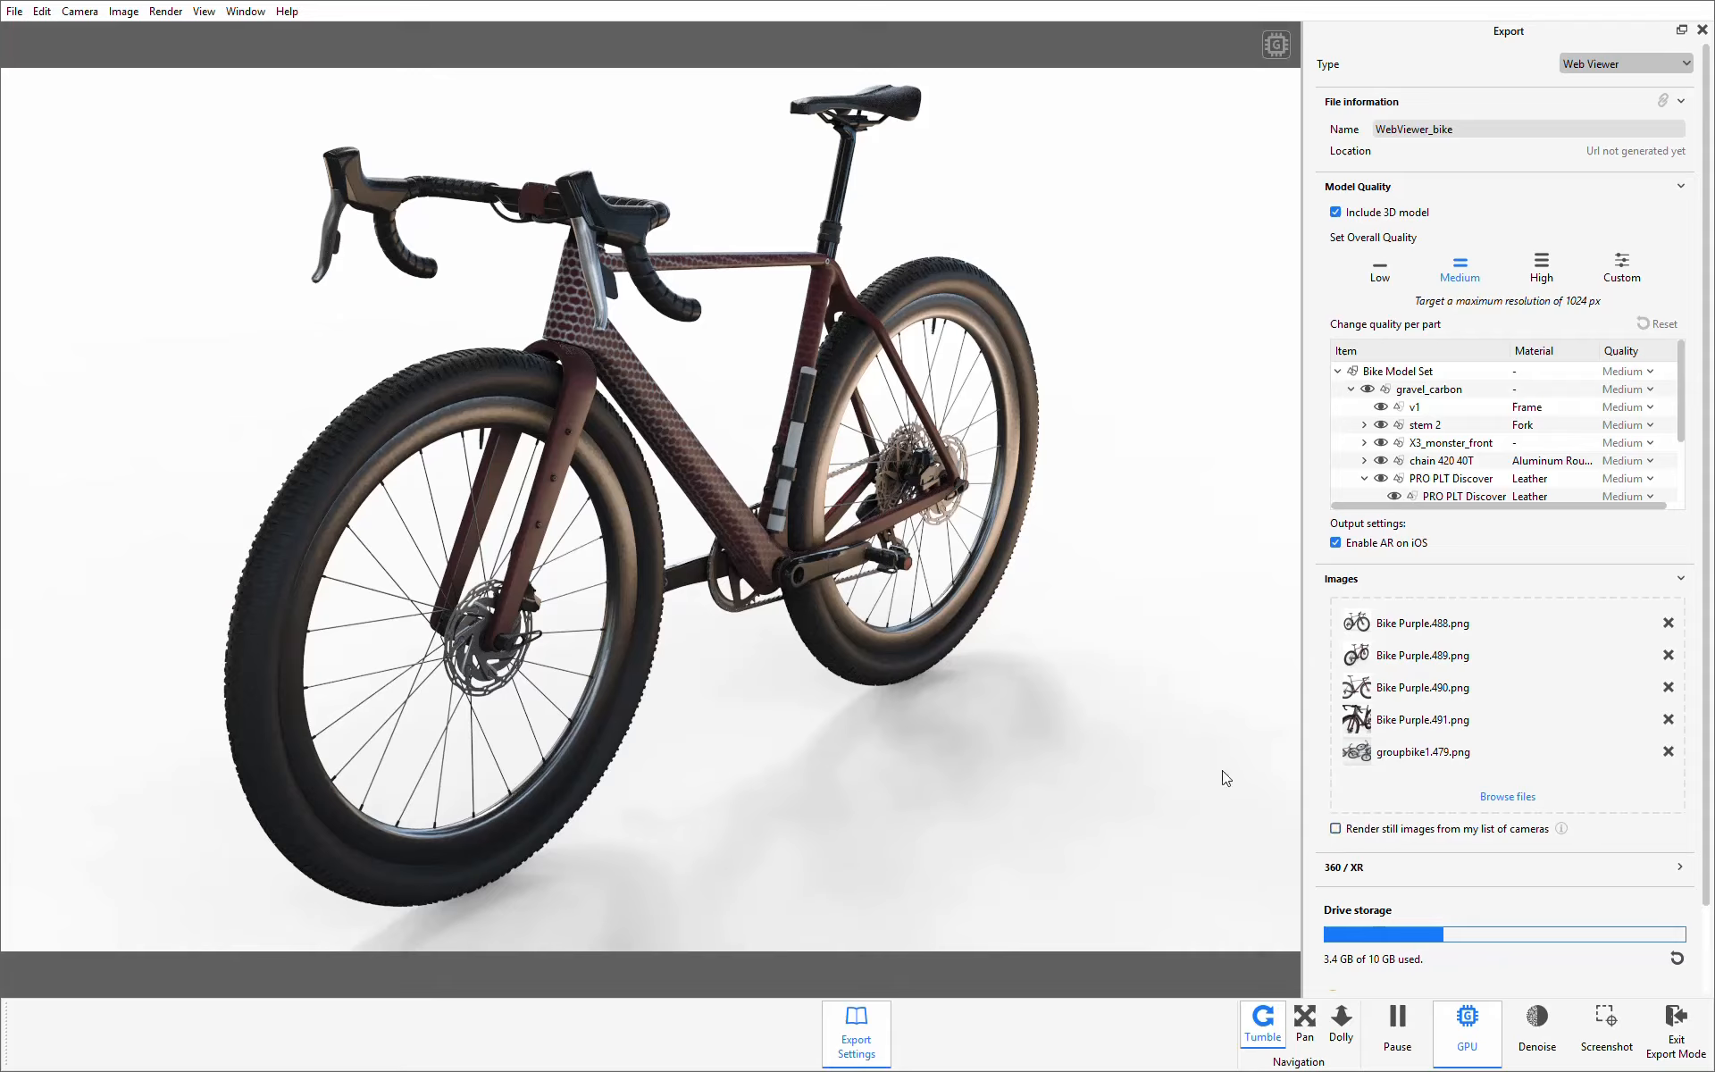
# Step: Add the KeyShot 360 file Bike.487.360 from Bike Files > 20_XR > Bike.487 to the export
pyautogui.scroll(-2, 1478, 779)
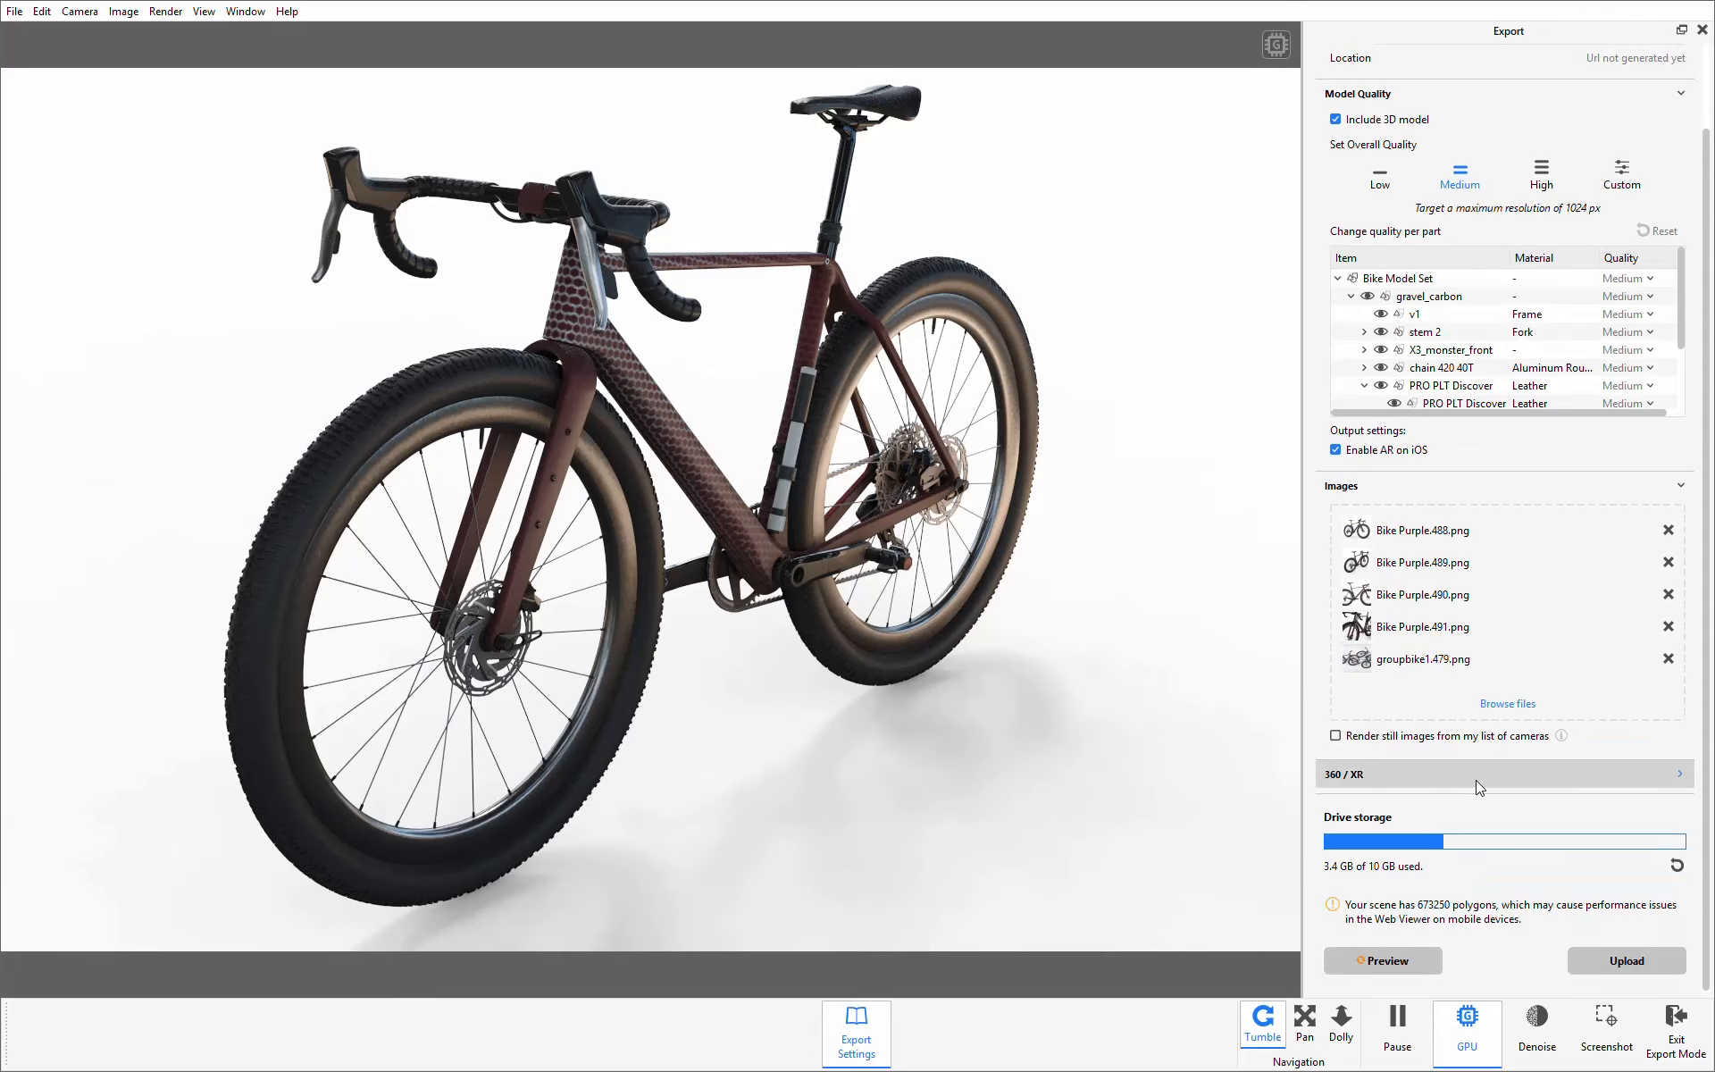
pyautogui.click(1478, 777)
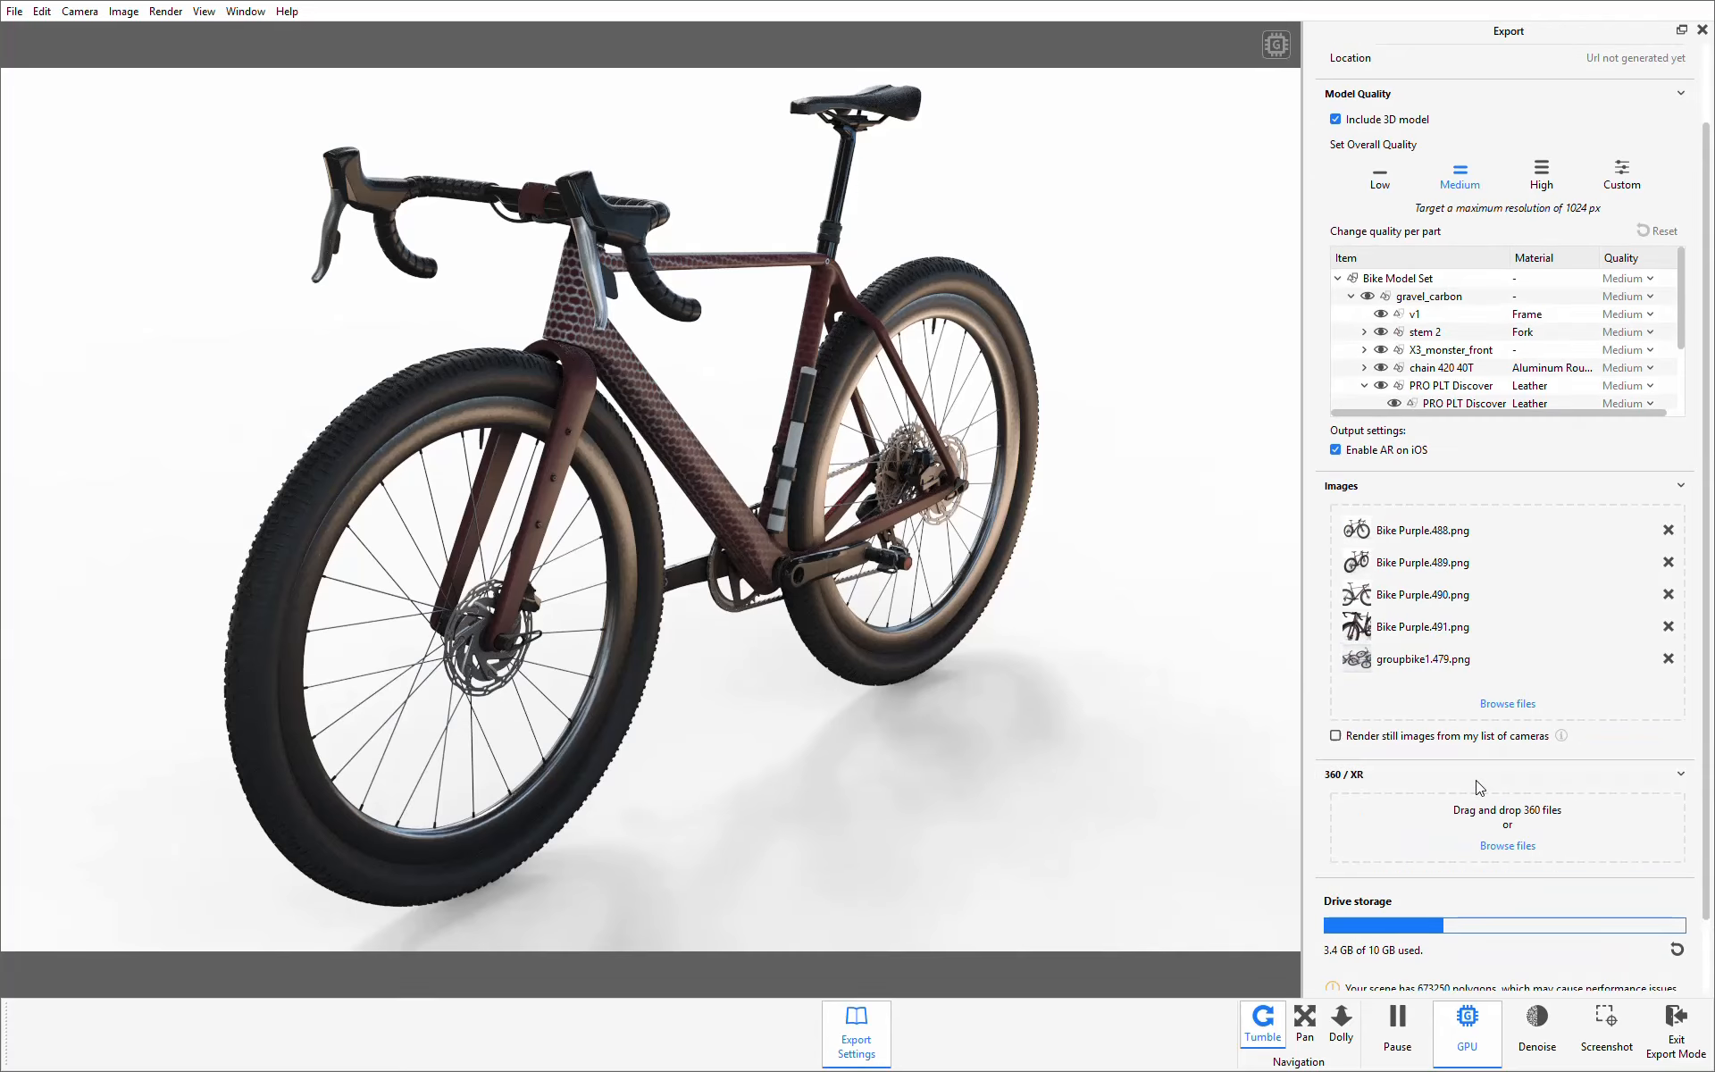
pyautogui.click(1509, 850)
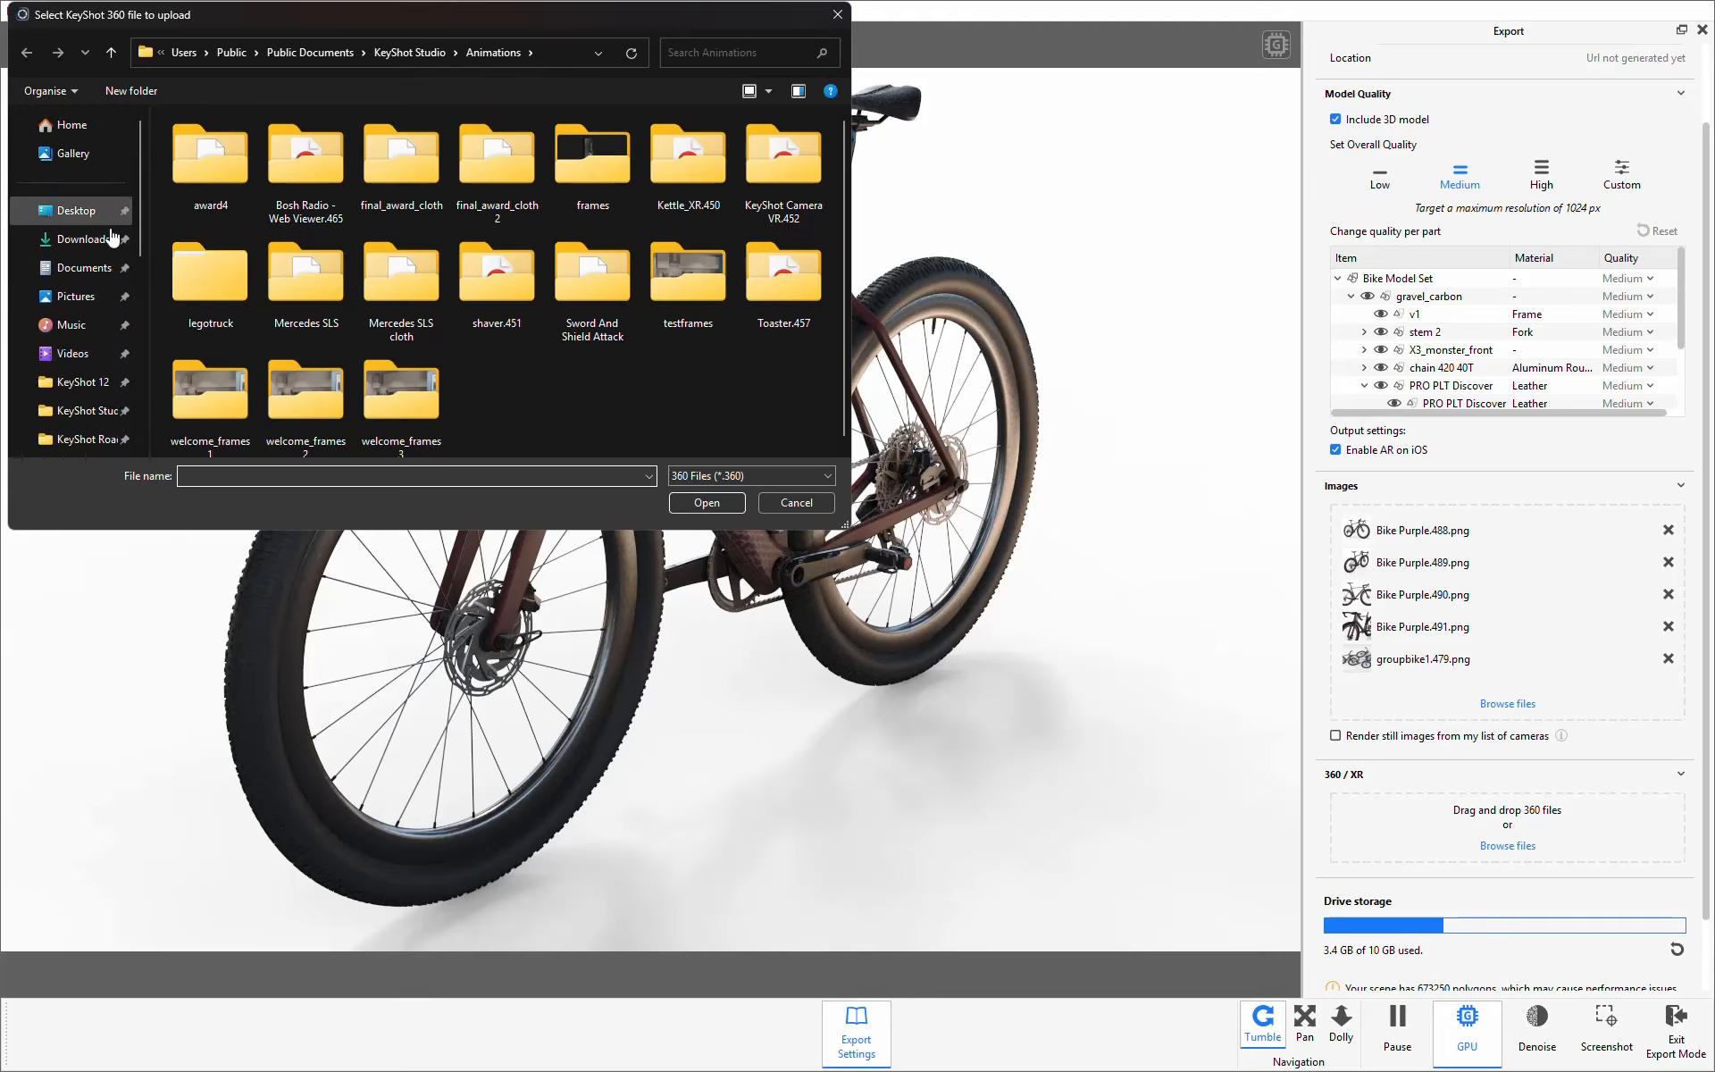
pyautogui.click(84, 439)
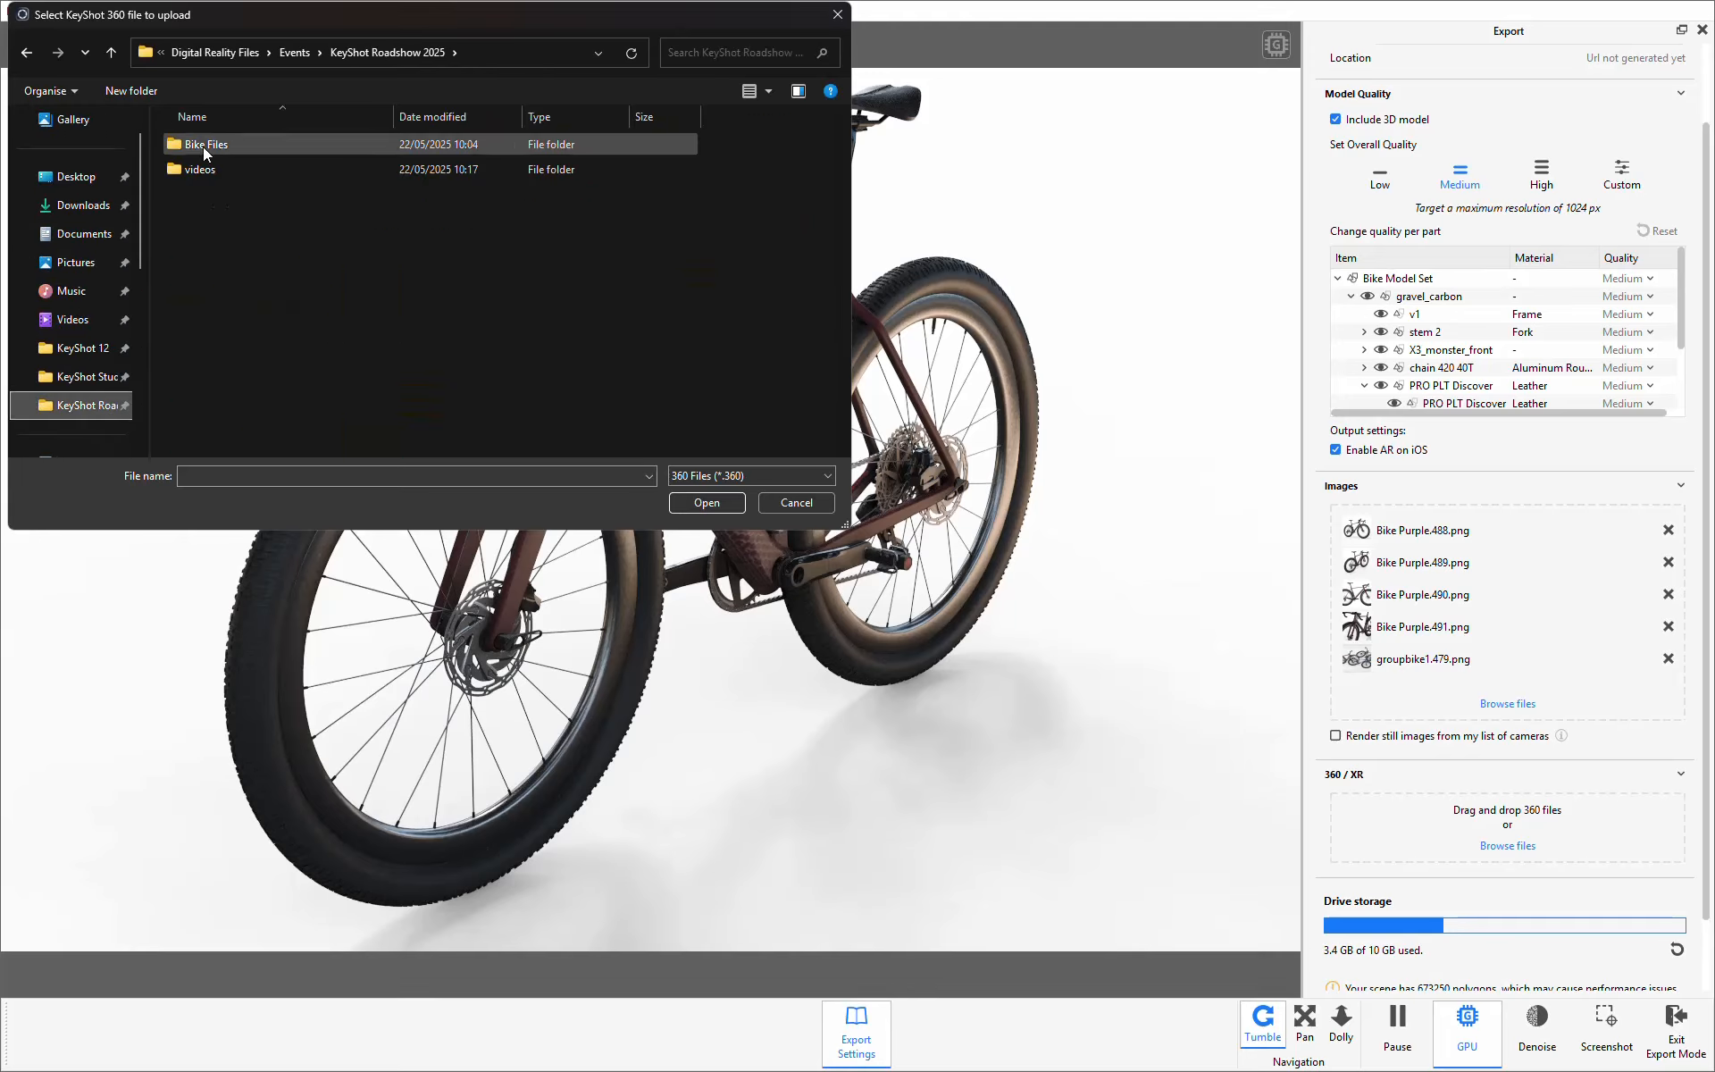
pyautogui.doubleClick(203, 144)
pyautogui.doubleClick(282, 168)
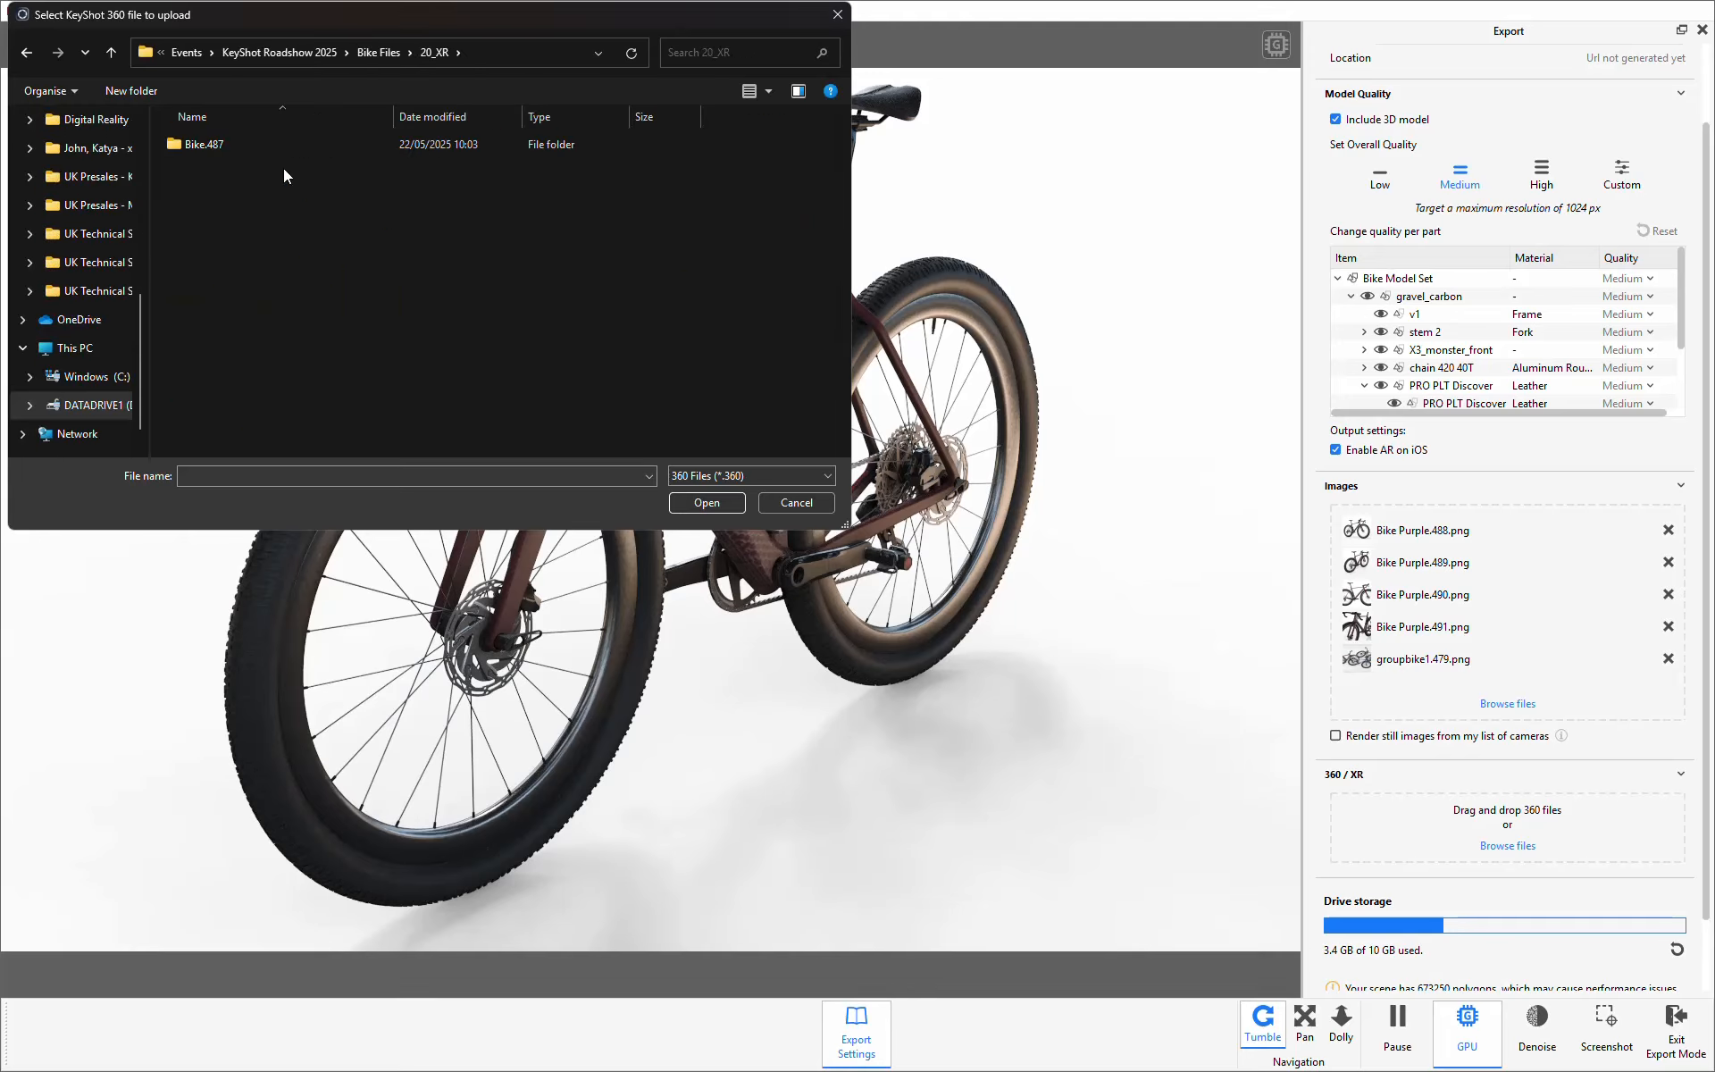
pyautogui.doubleClick(186, 143)
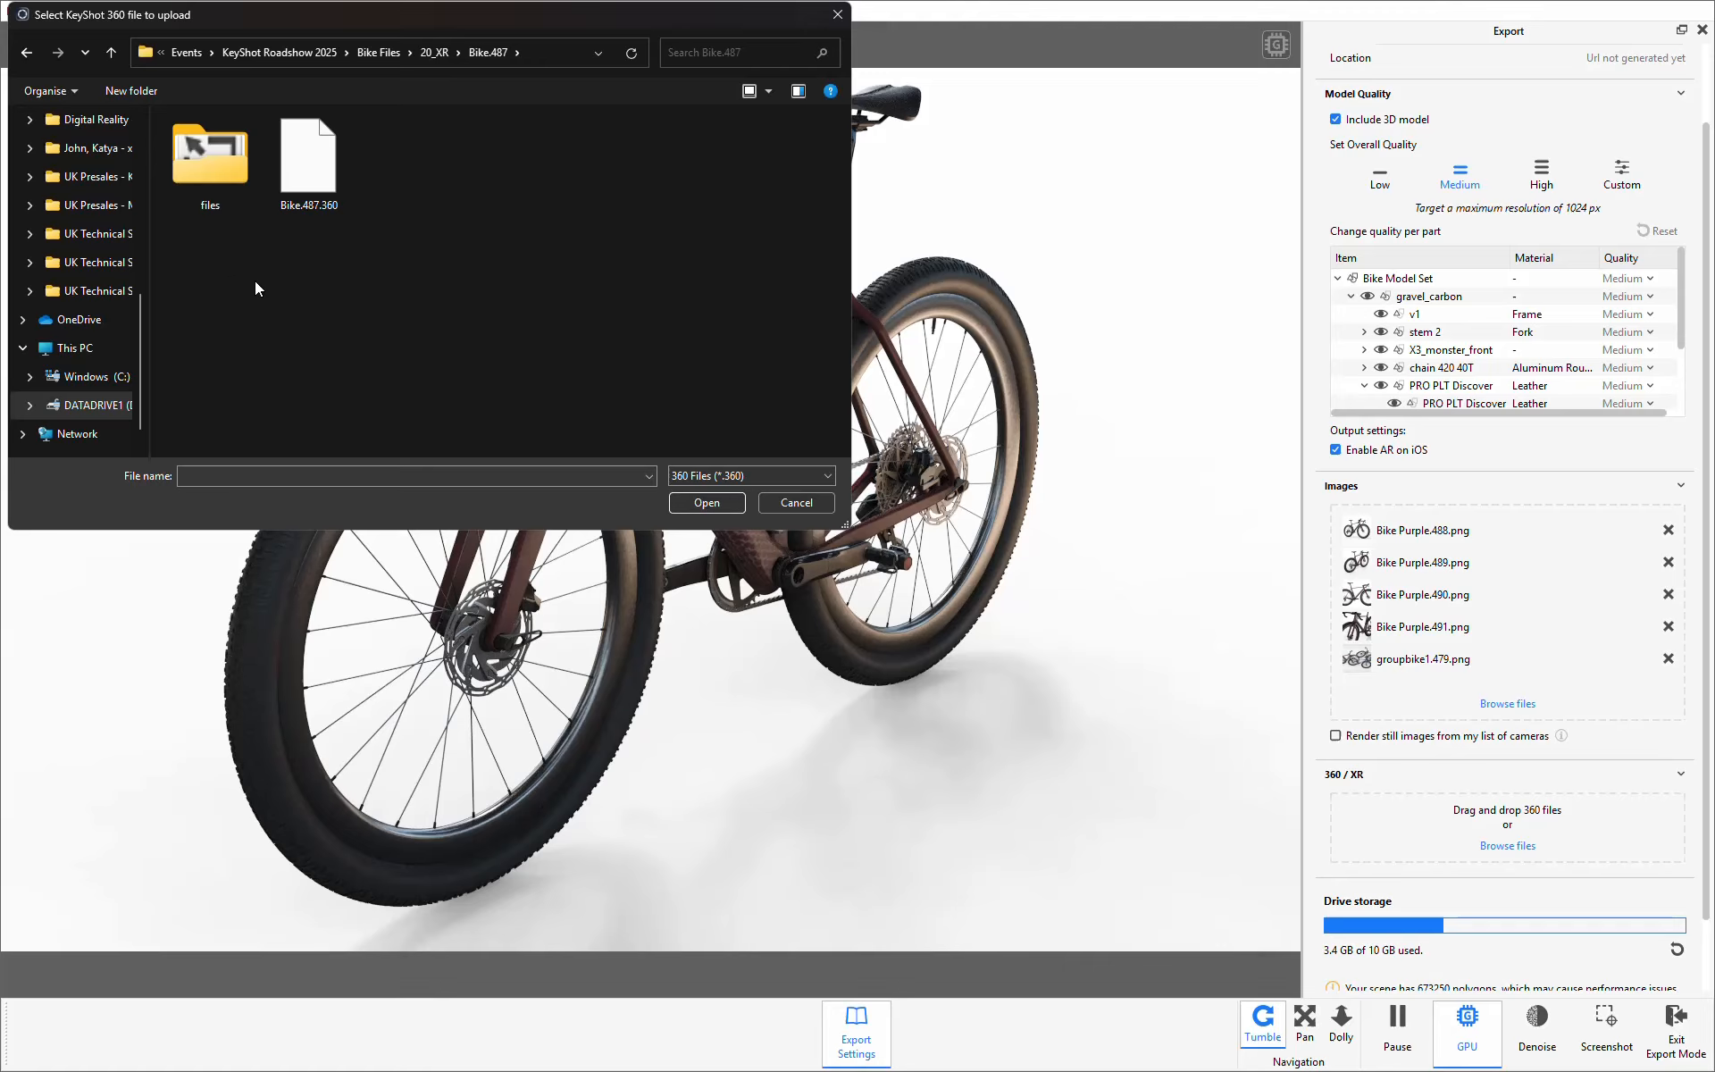
pyautogui.click(319, 162)
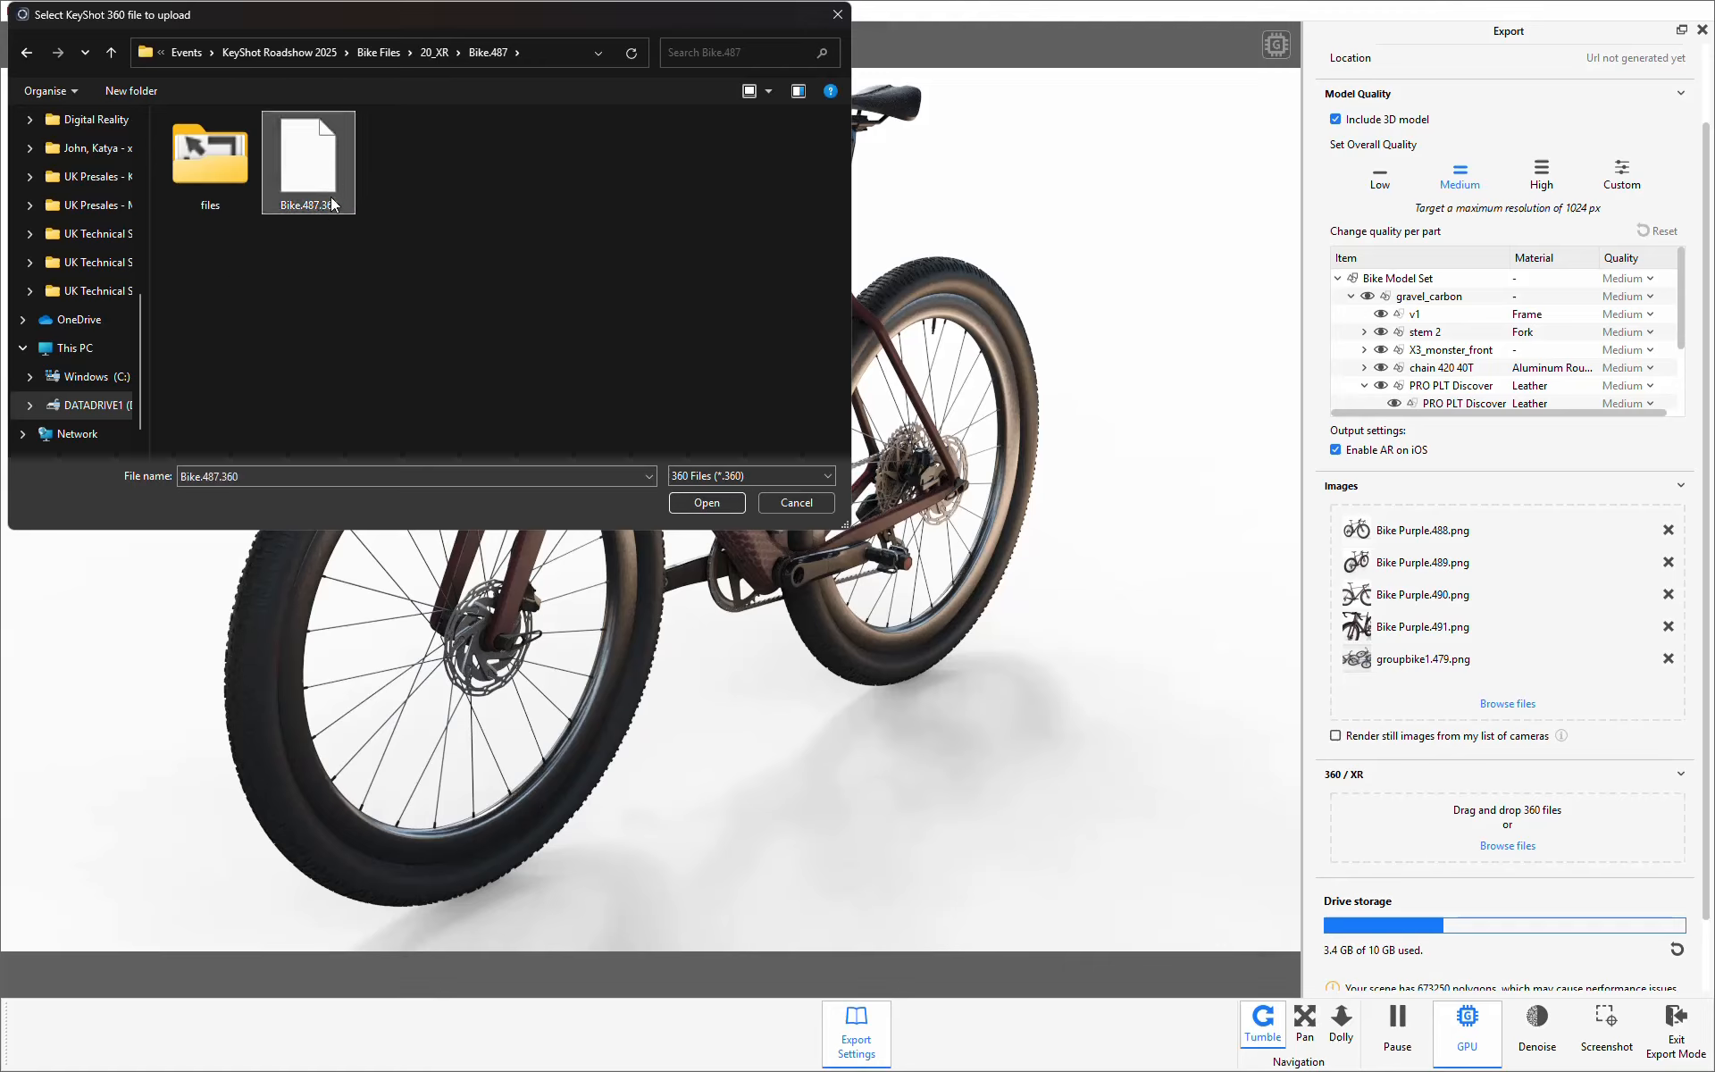
pyautogui.click(706, 503)
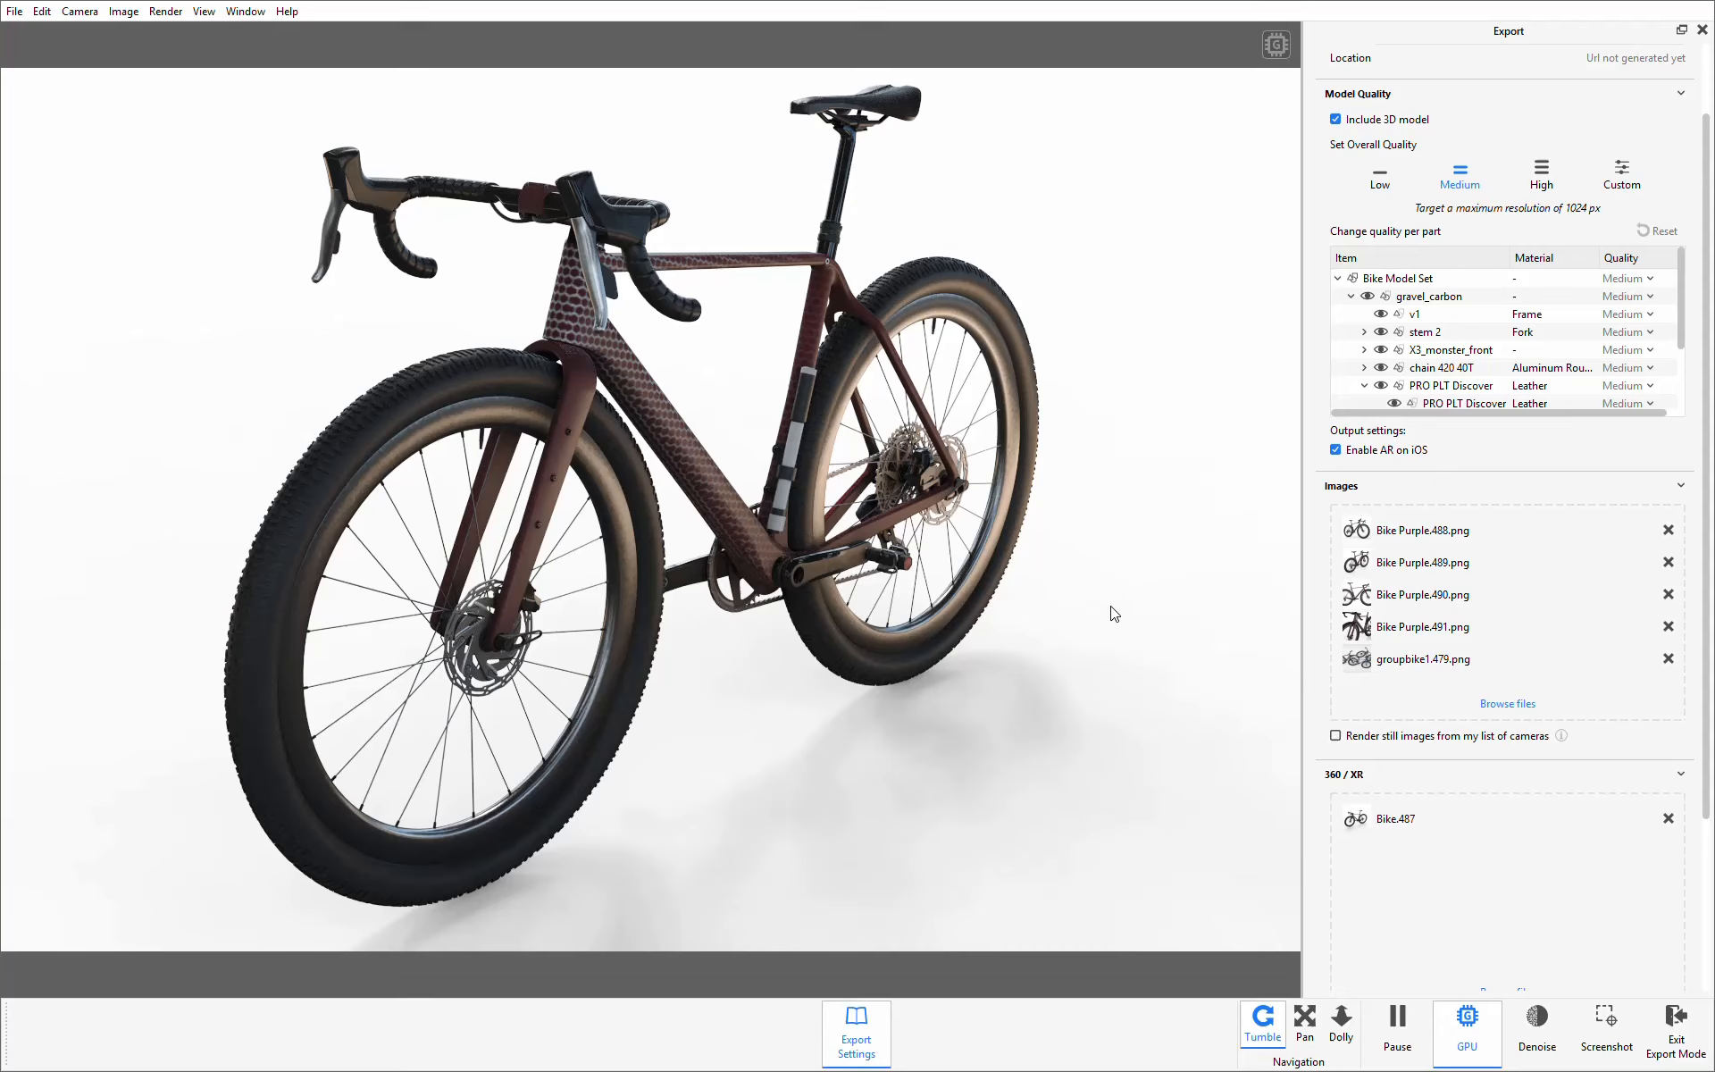
# Step: Upload WebViewer_bike to the Web Viewer and open its generated link in the browser
pyautogui.scroll(-5, 1315, 740)
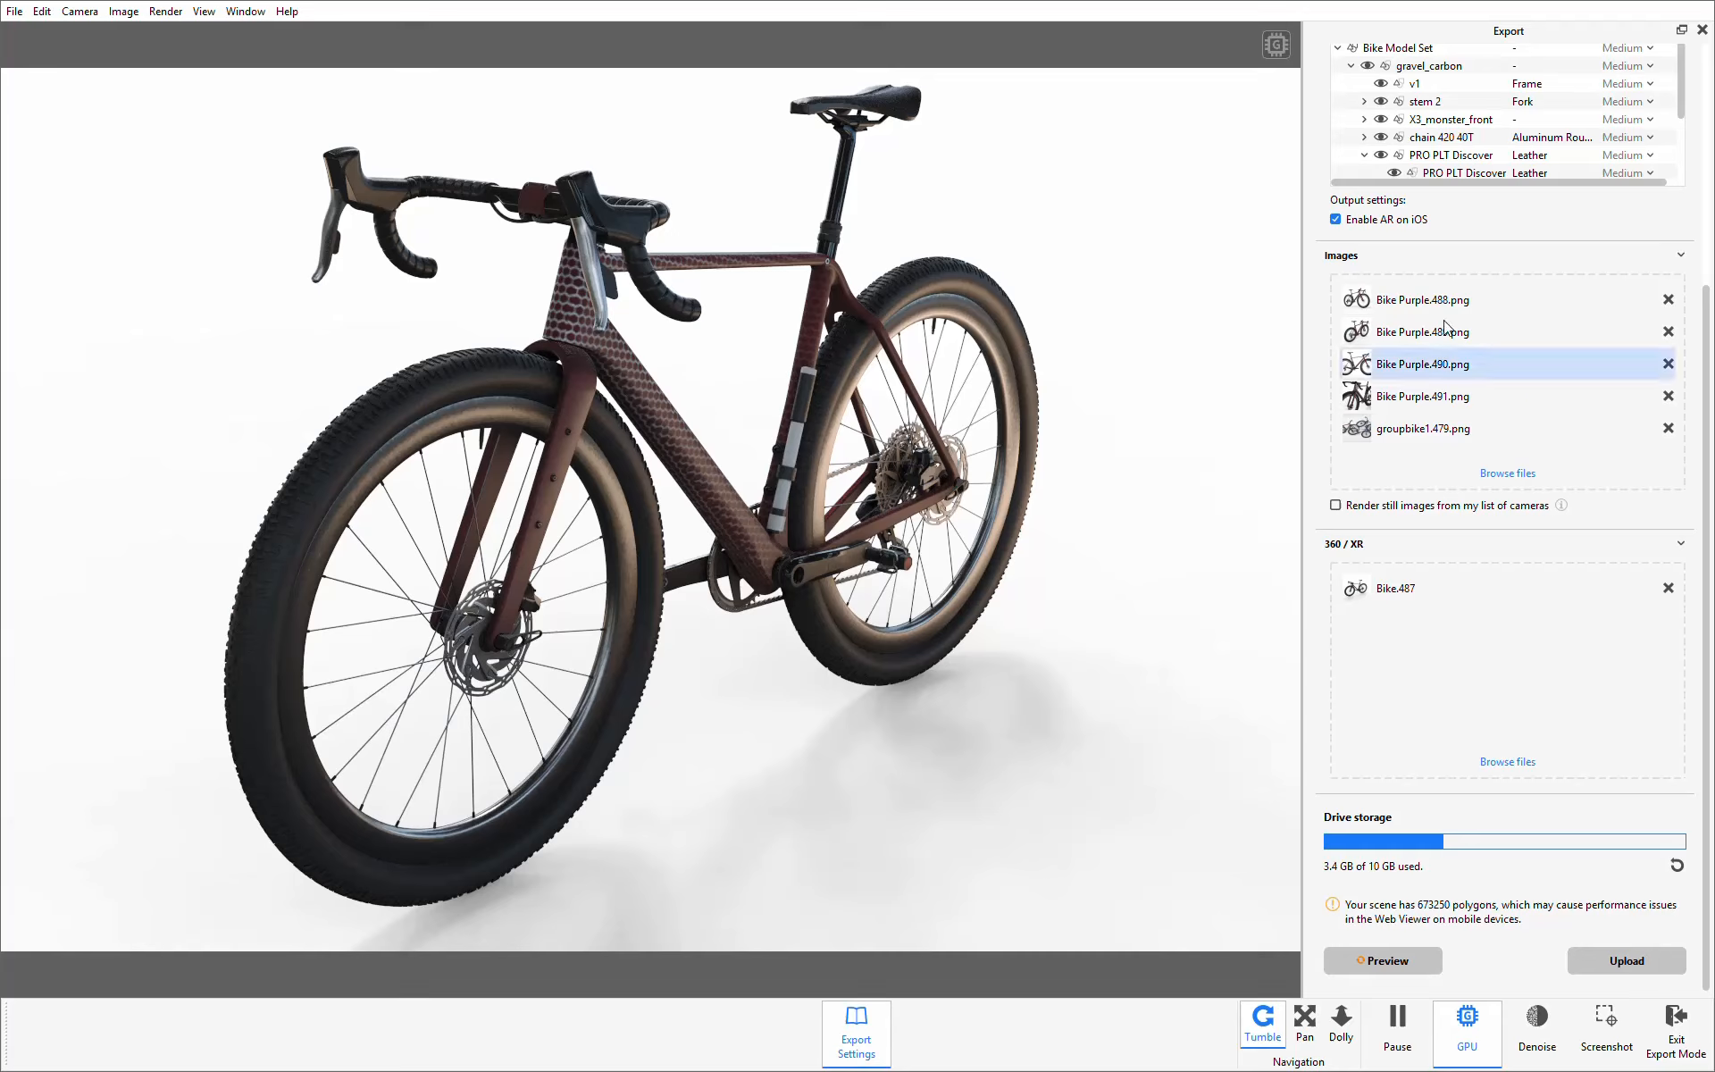
pyautogui.click(1604, 963)
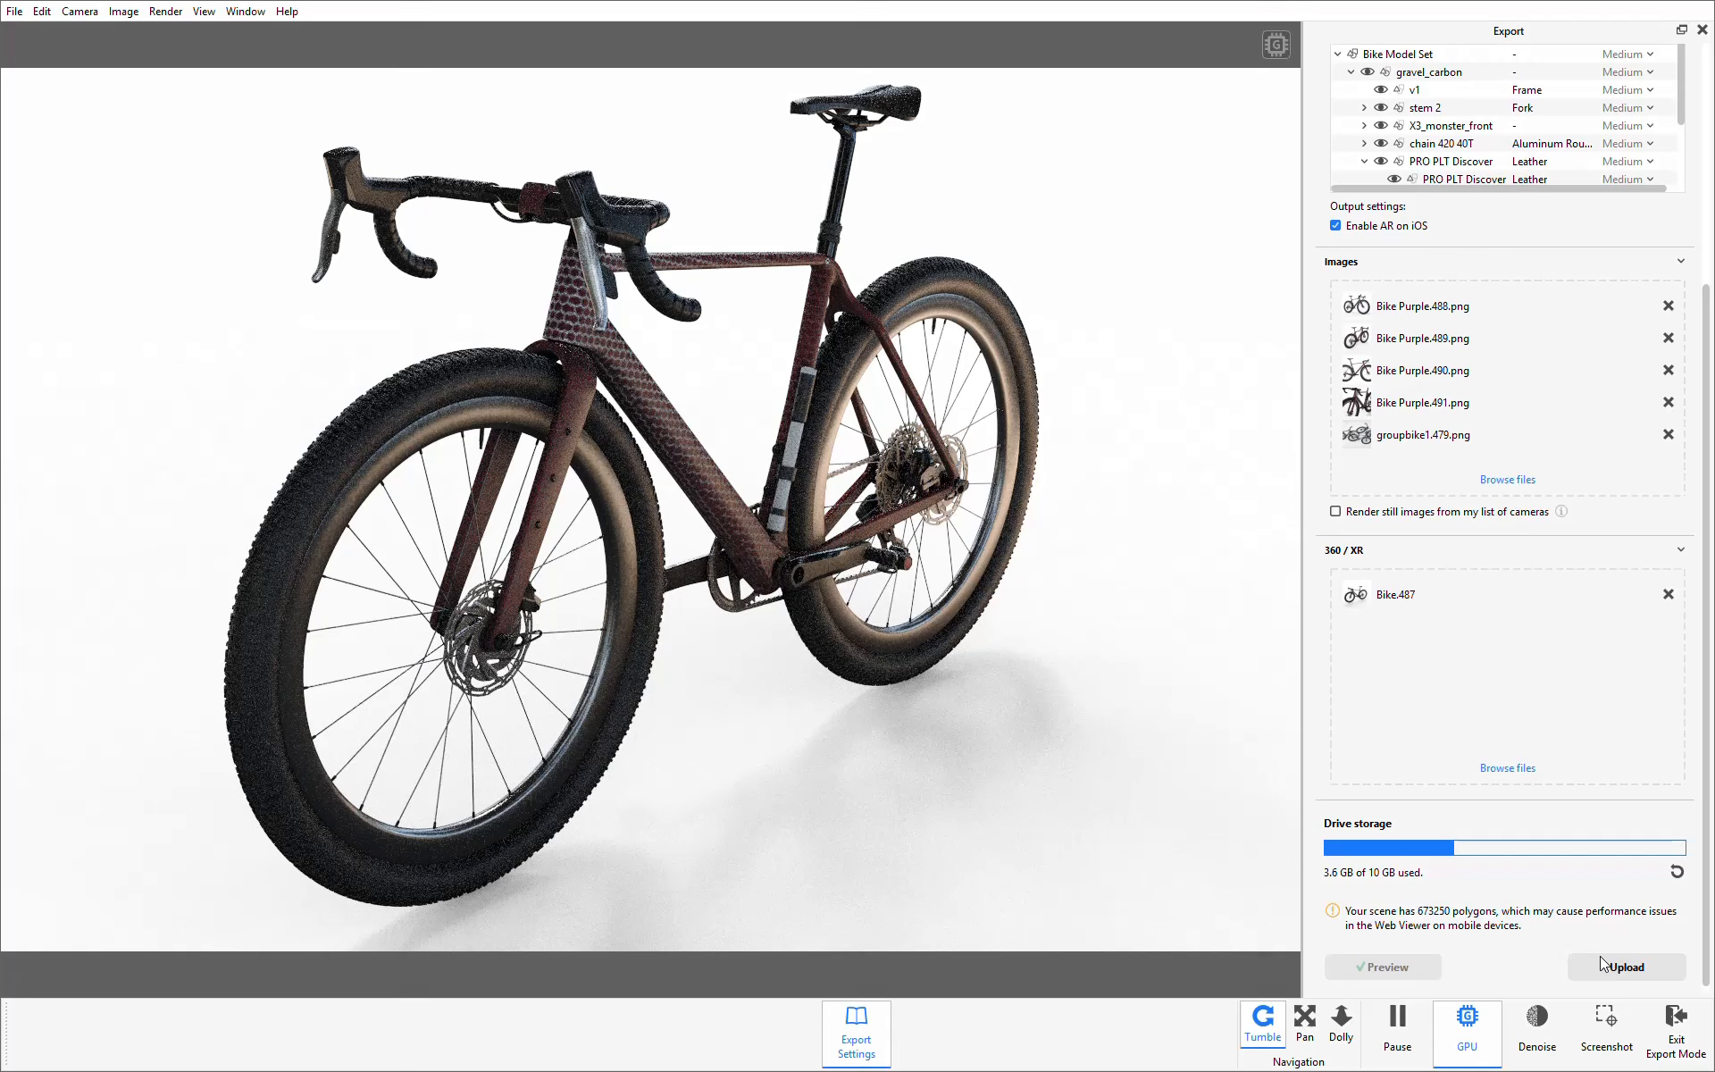
pyautogui.scroll(4, 1537, 308)
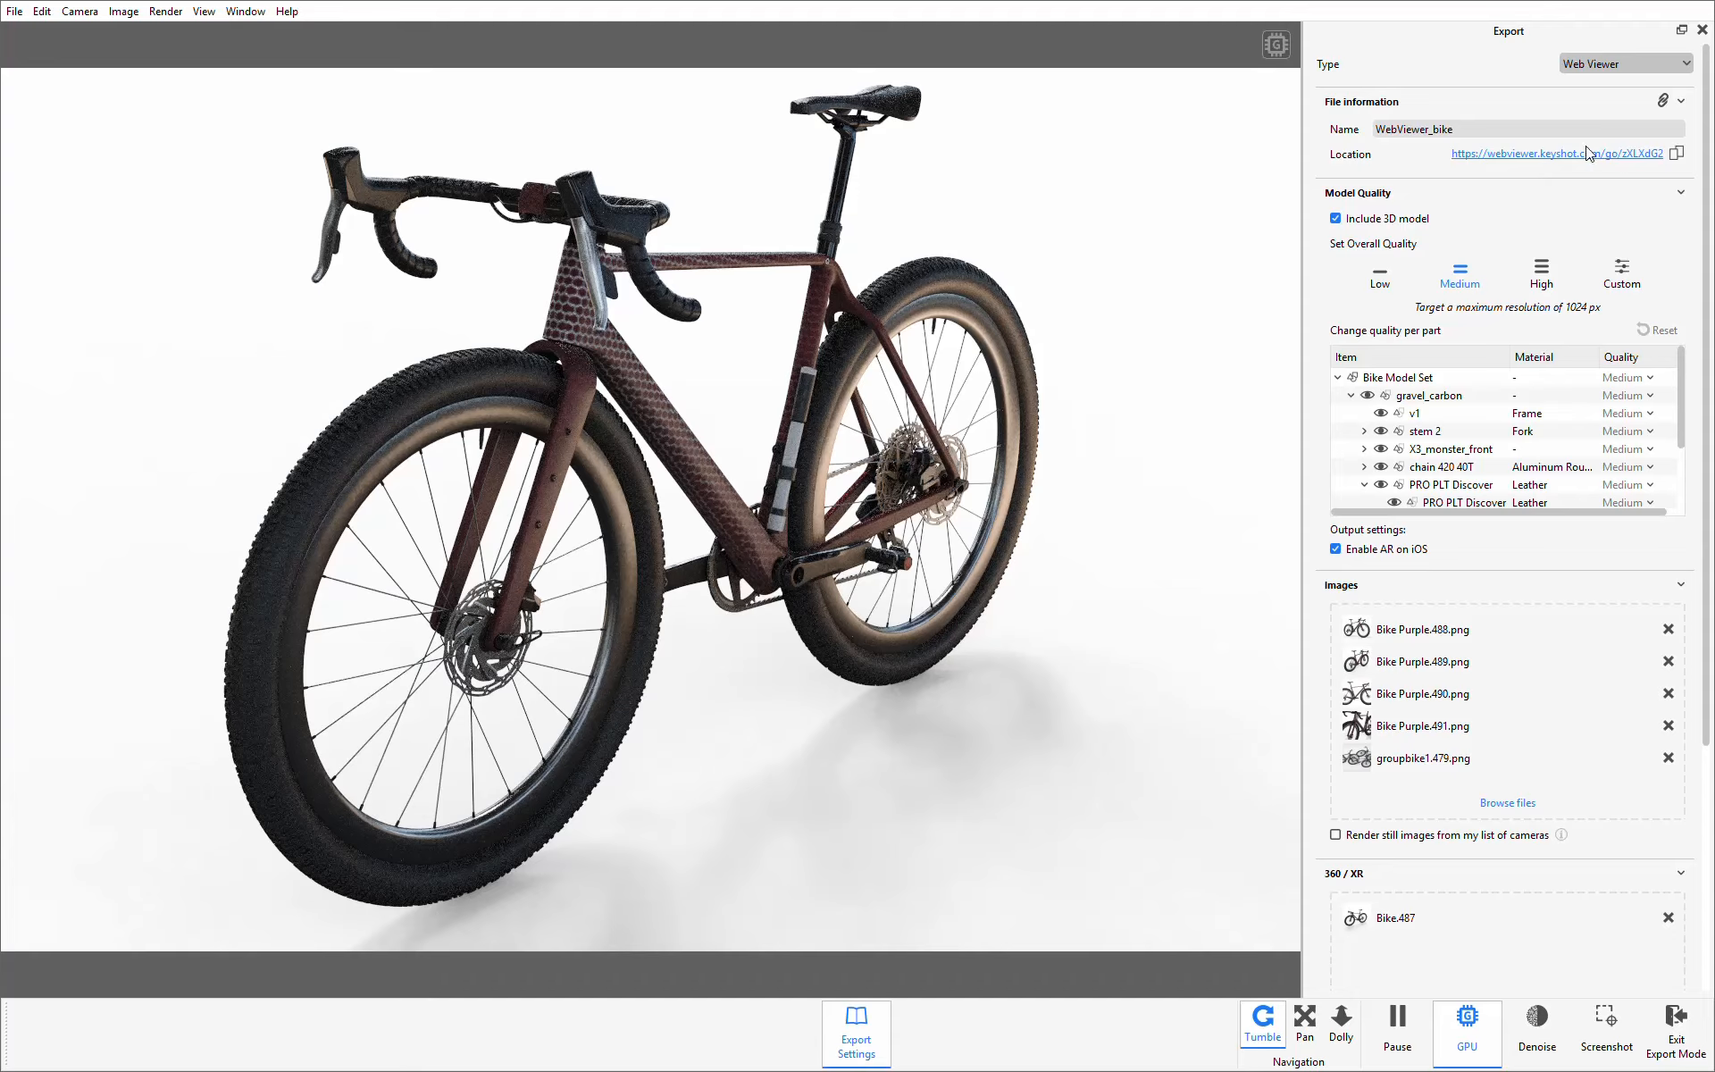
pyautogui.click(1523, 154)
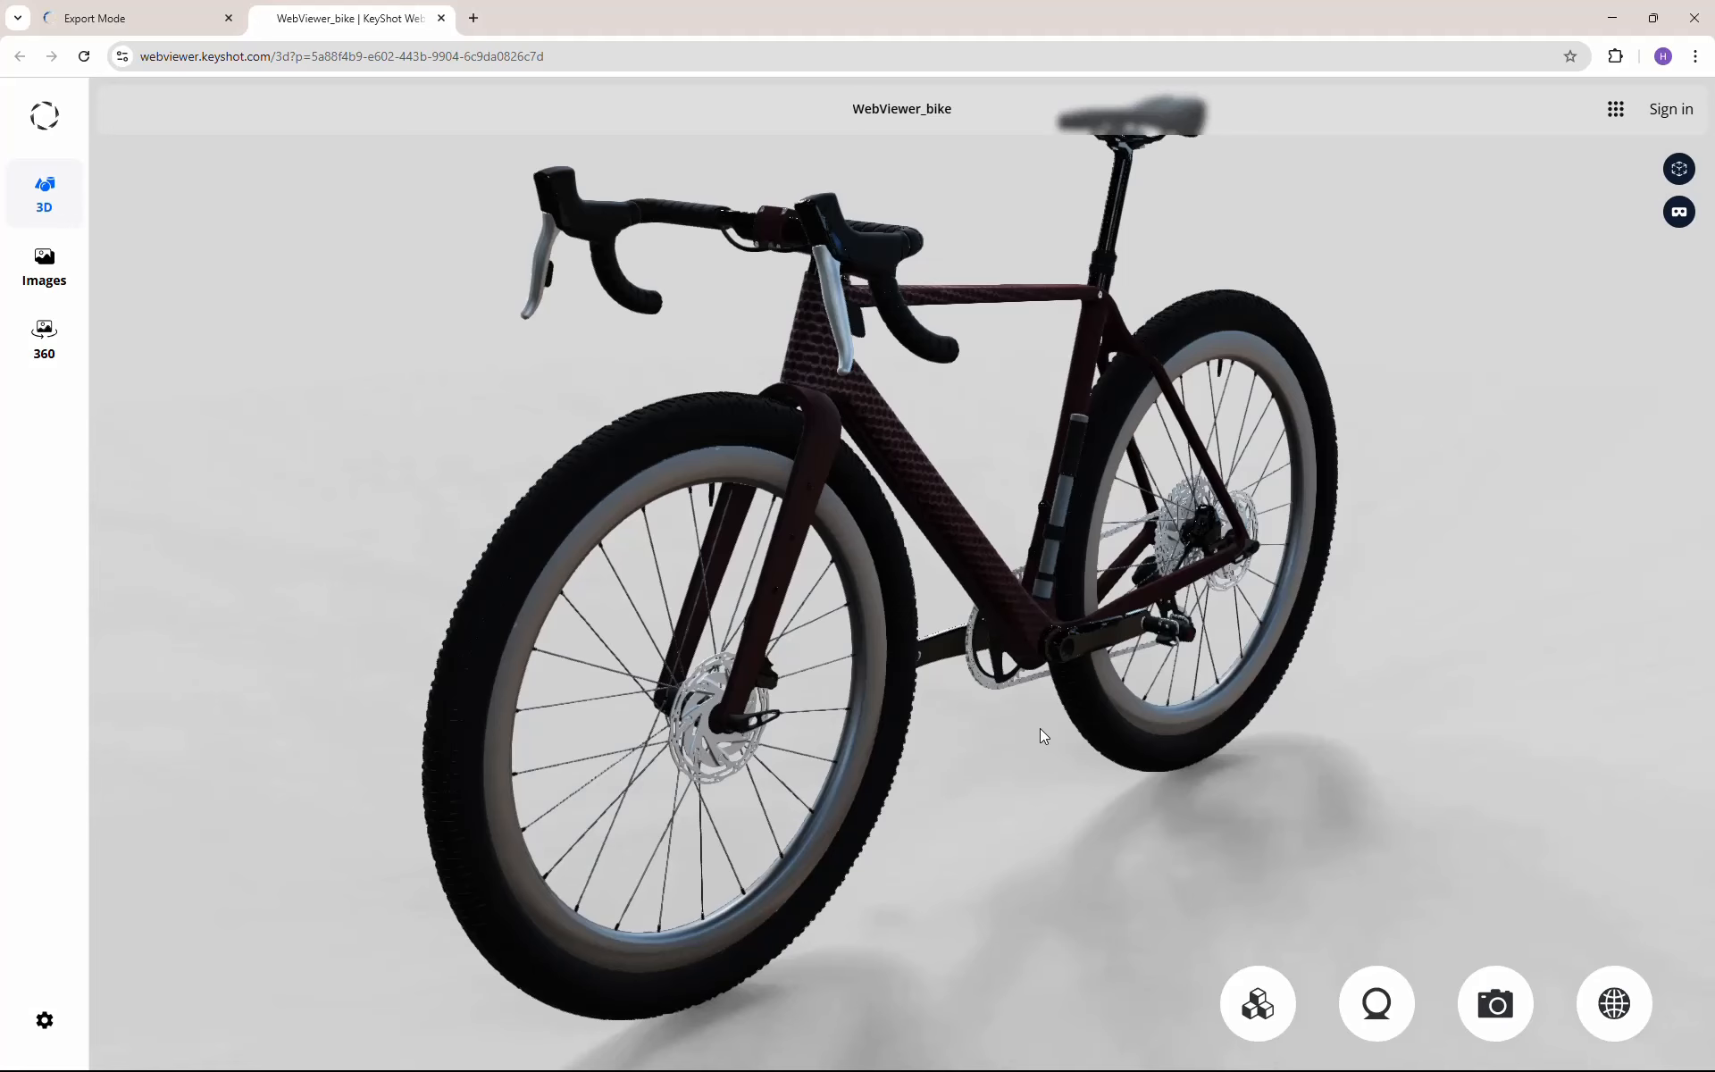
# Step: Orbit the 3D bike, show its Front Holder bottle holder and set the Bottle Holder subcomponent back to None
pyautogui.moveTo(1040, 727); pyautogui.dragTo(976, 705)
pyautogui.moveTo(921, 700); pyautogui.dragTo(795, 710)
pyautogui.moveTo(906, 799); pyautogui.dragTo(1076, 786)
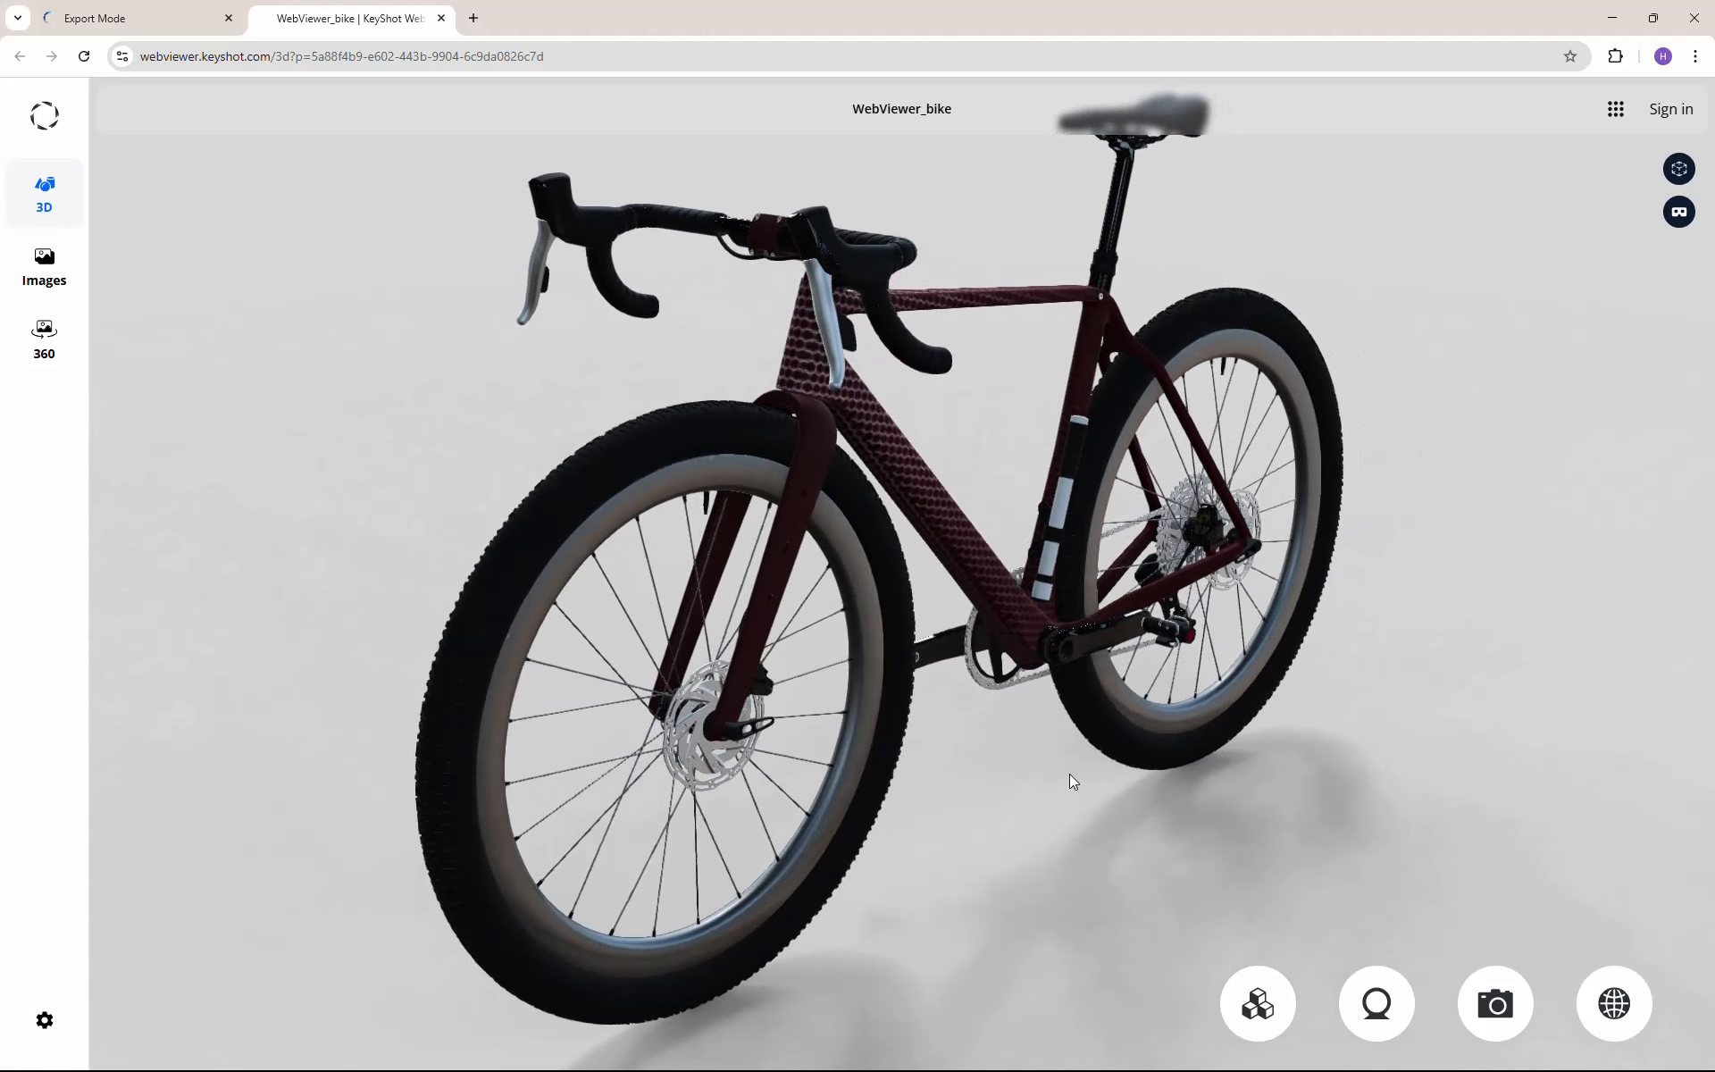
pyautogui.click(1256, 1004)
pyautogui.click(1335, 830)
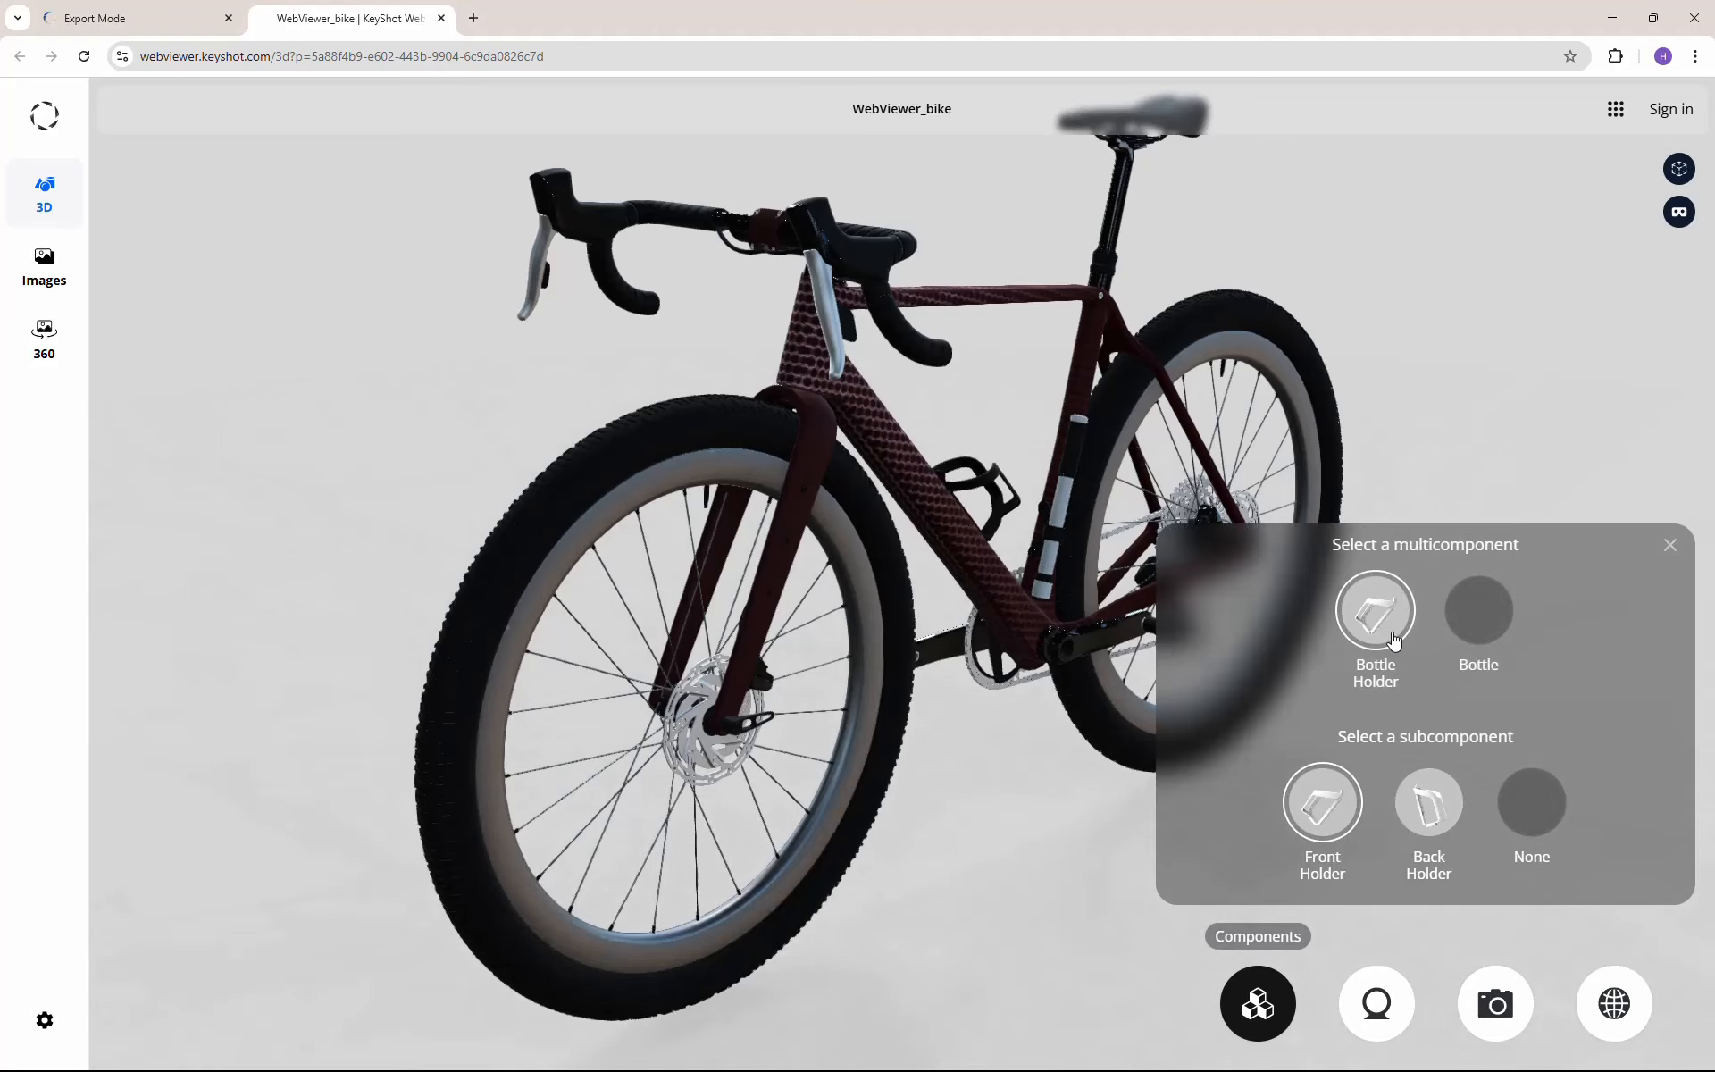
pyautogui.click(1512, 799)
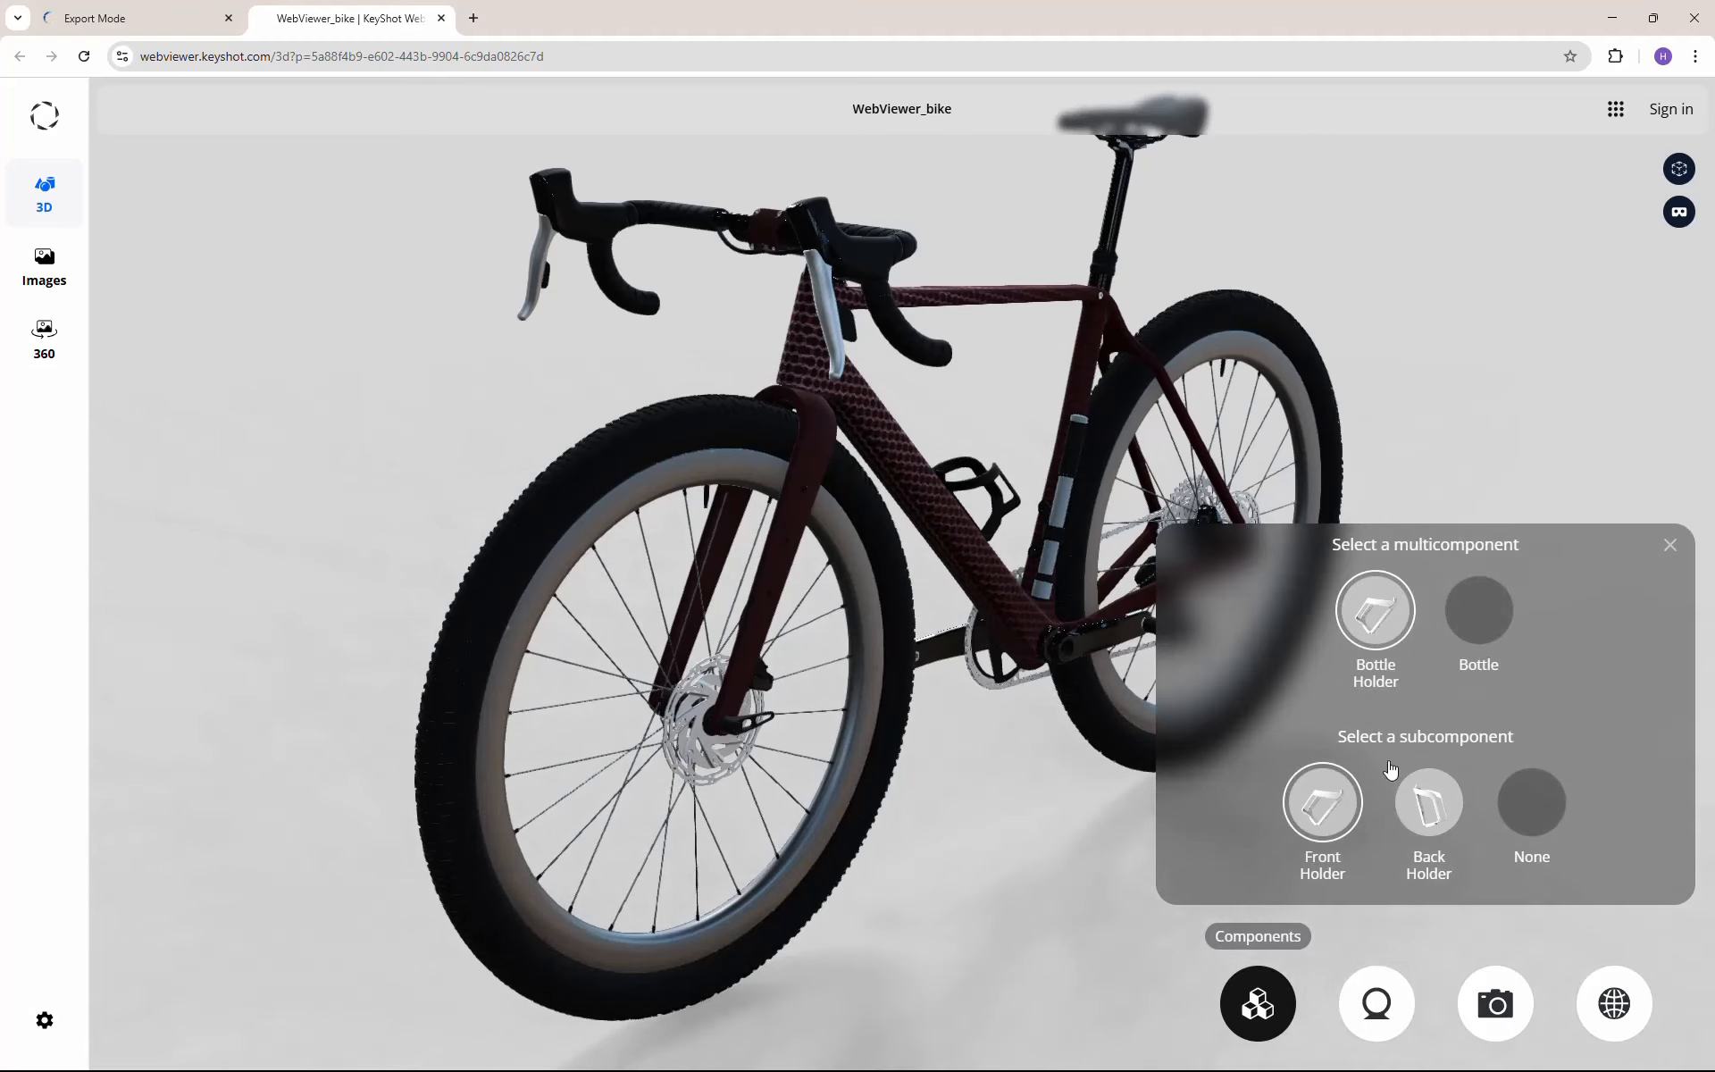
# Step: Try the Blue Pattern submaterial on the Bike multi-material and return it to Red Pattern
pyautogui.click(1376, 1006)
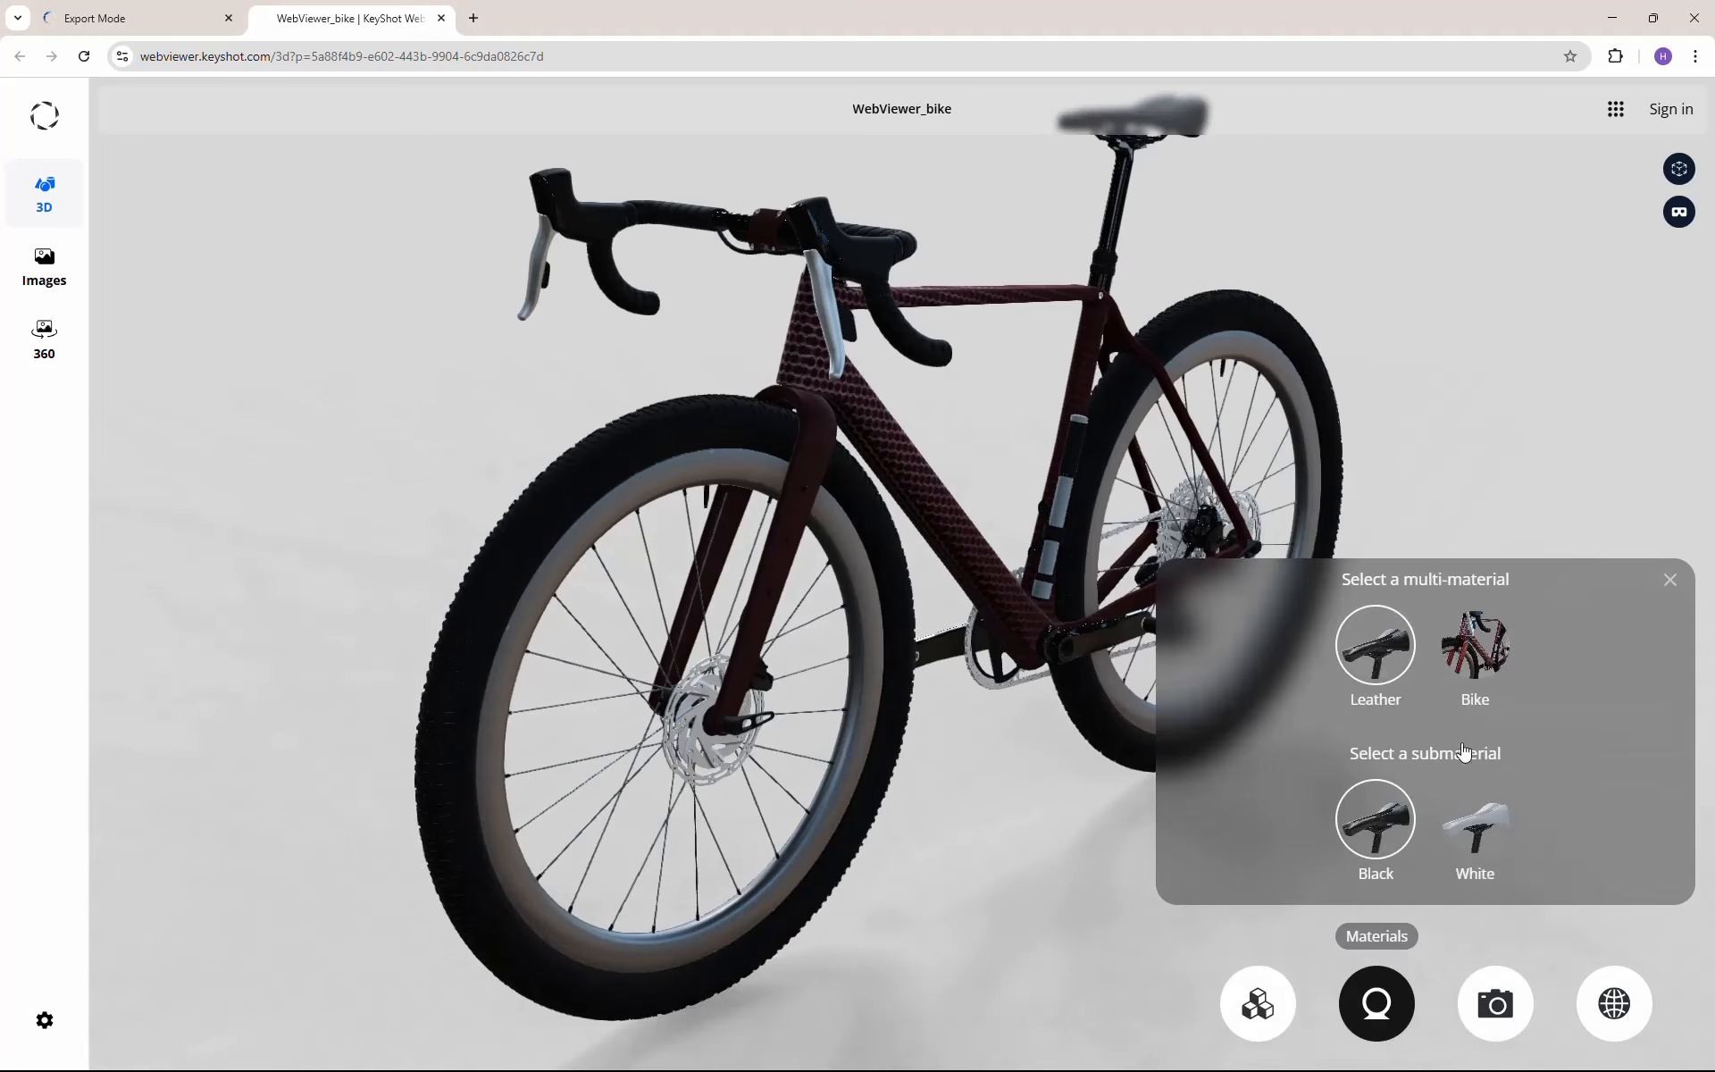
pyautogui.click(1495, 655)
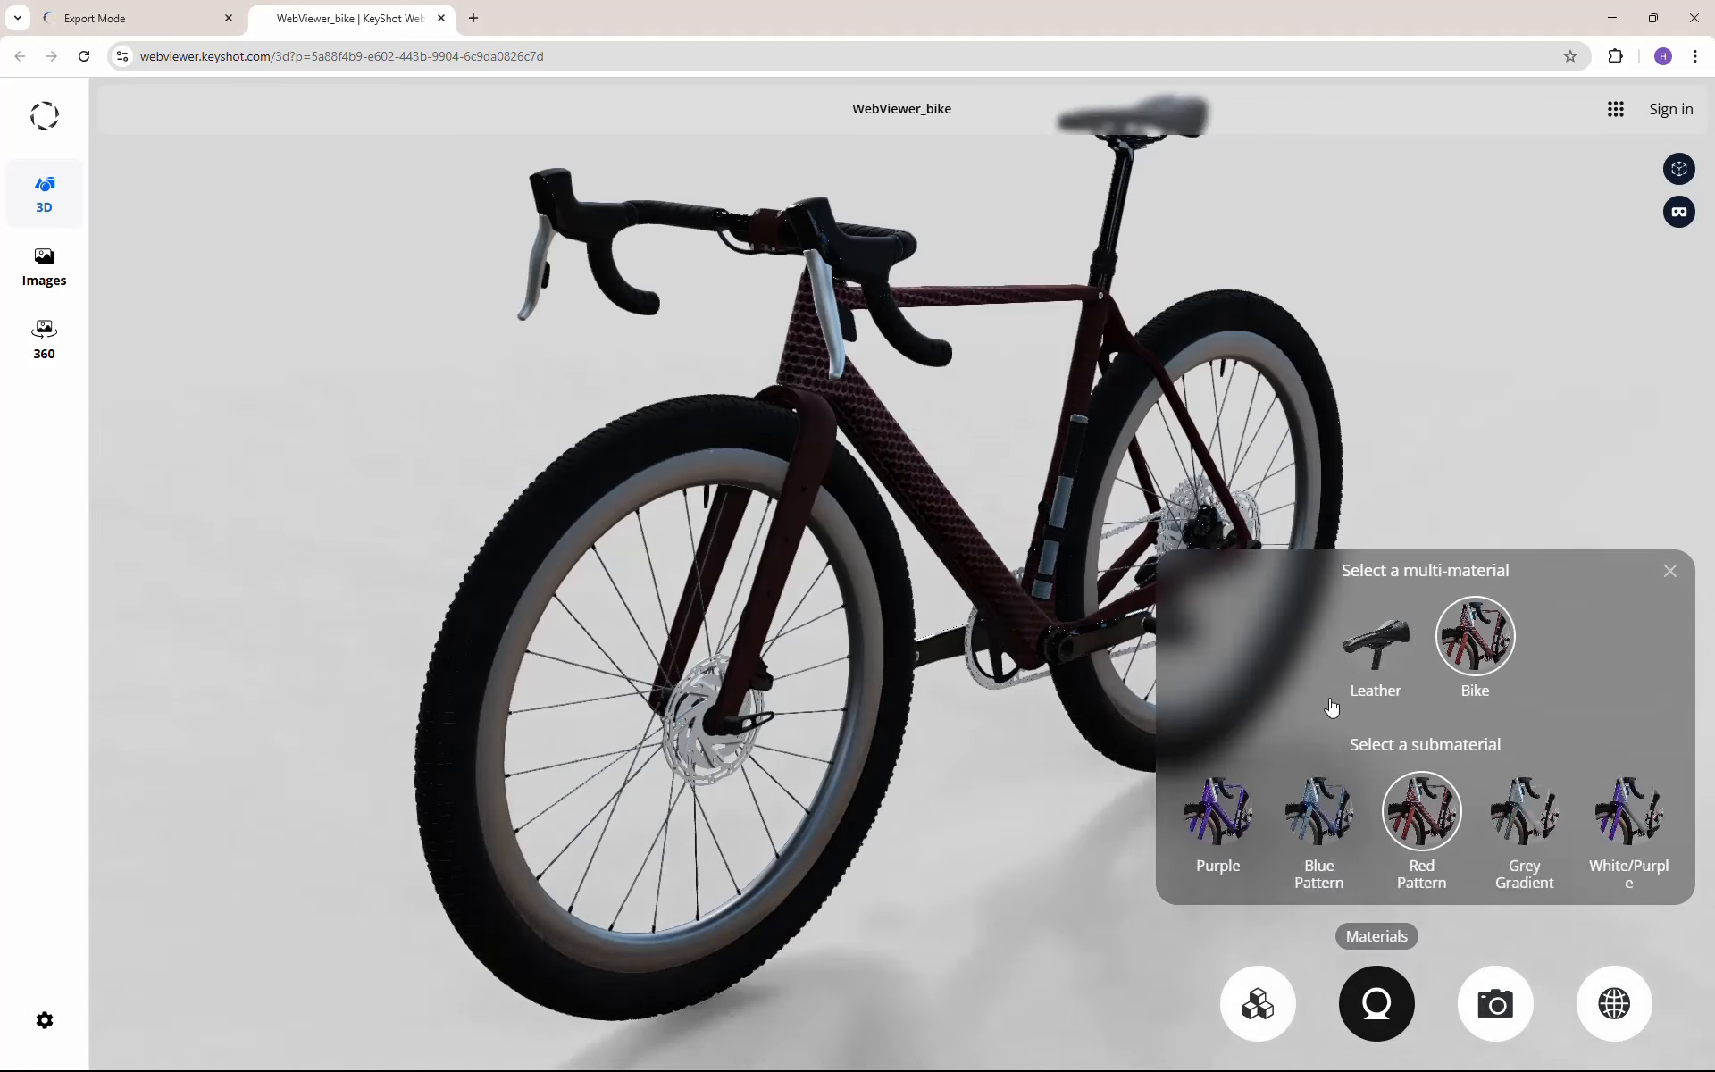
pyautogui.click(1317, 826)
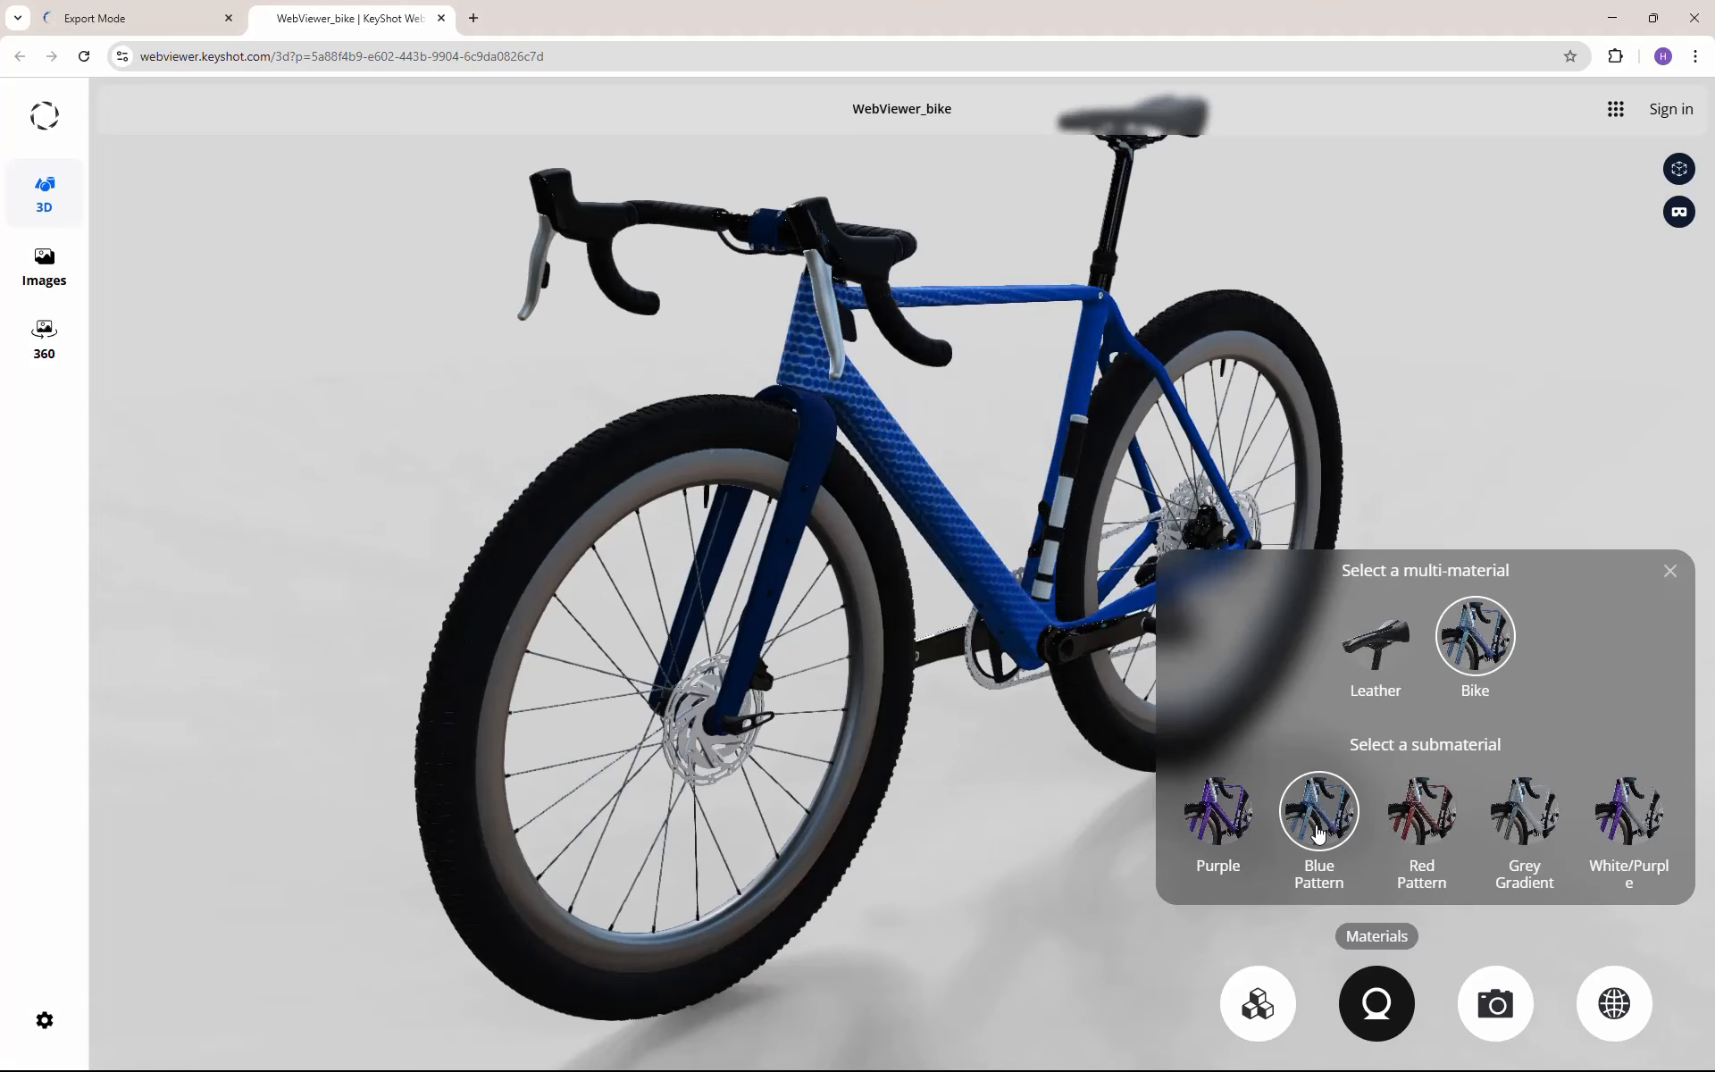
pyautogui.click(1423, 832)
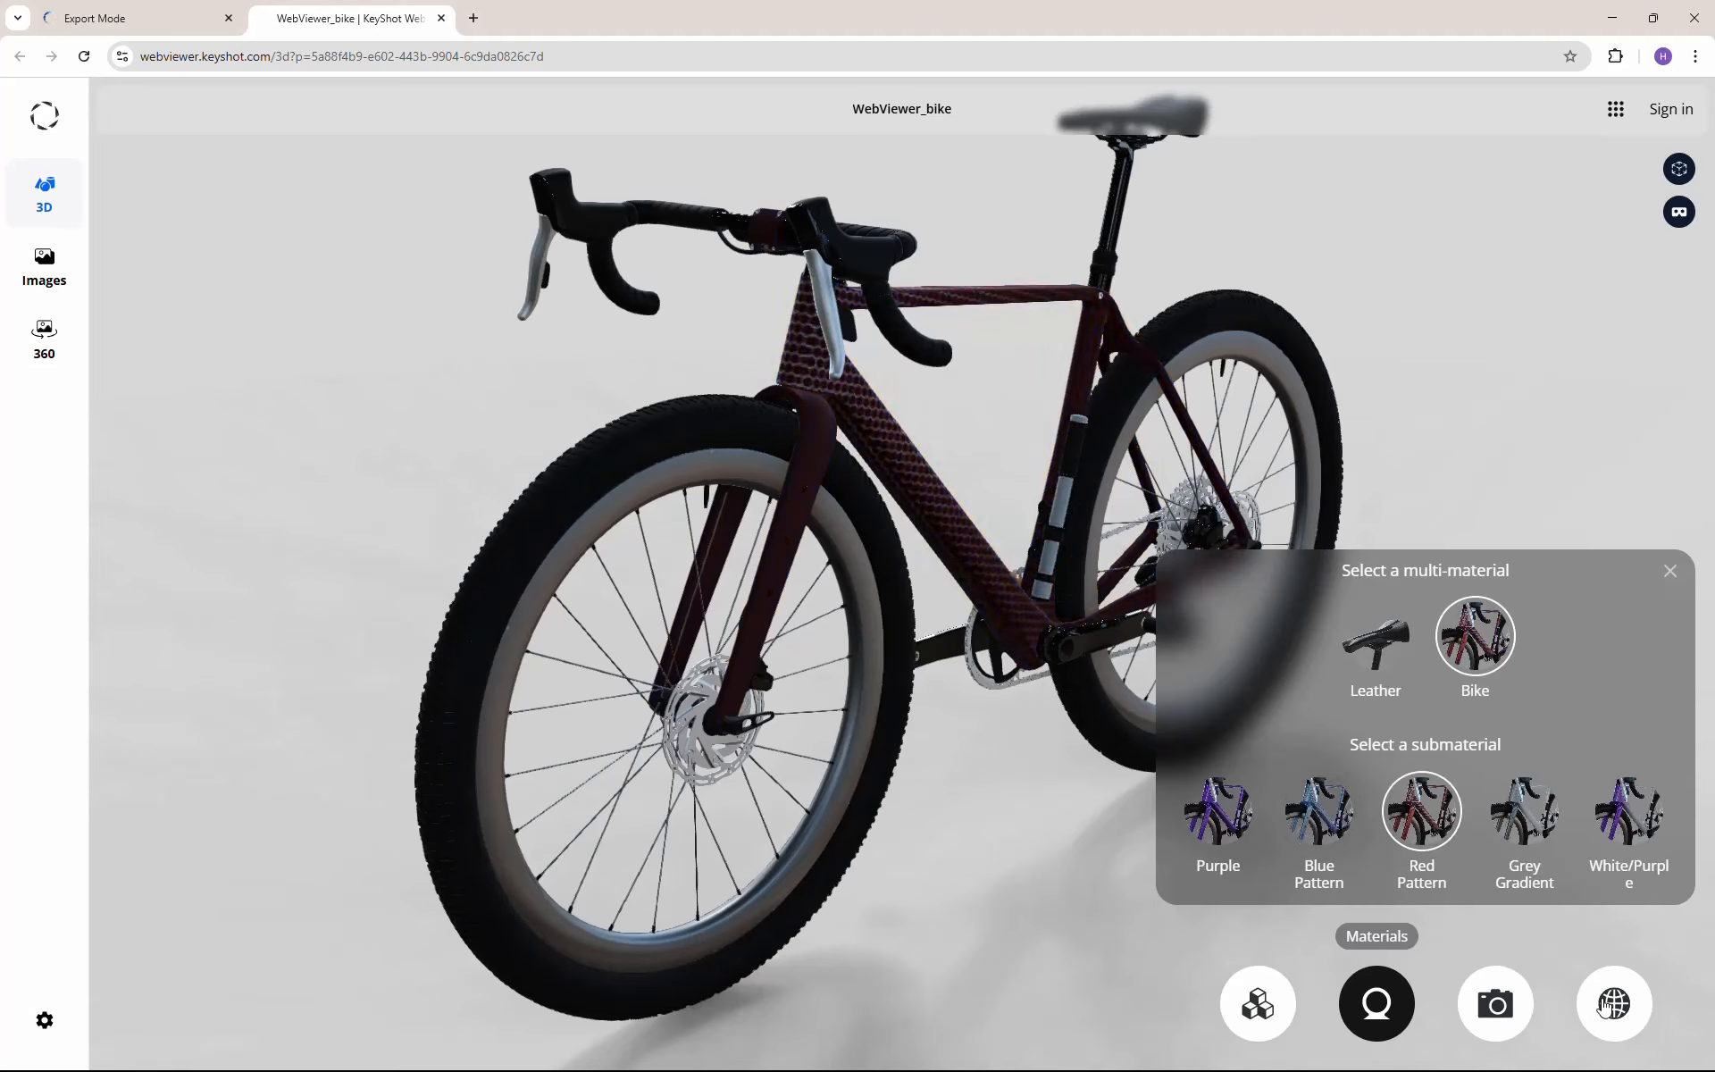
# Step: Try the lighting named Environment on the bike and return to Storehouse-back-colour
pyautogui.click(1614, 1003)
pyautogui.click(1321, 809)
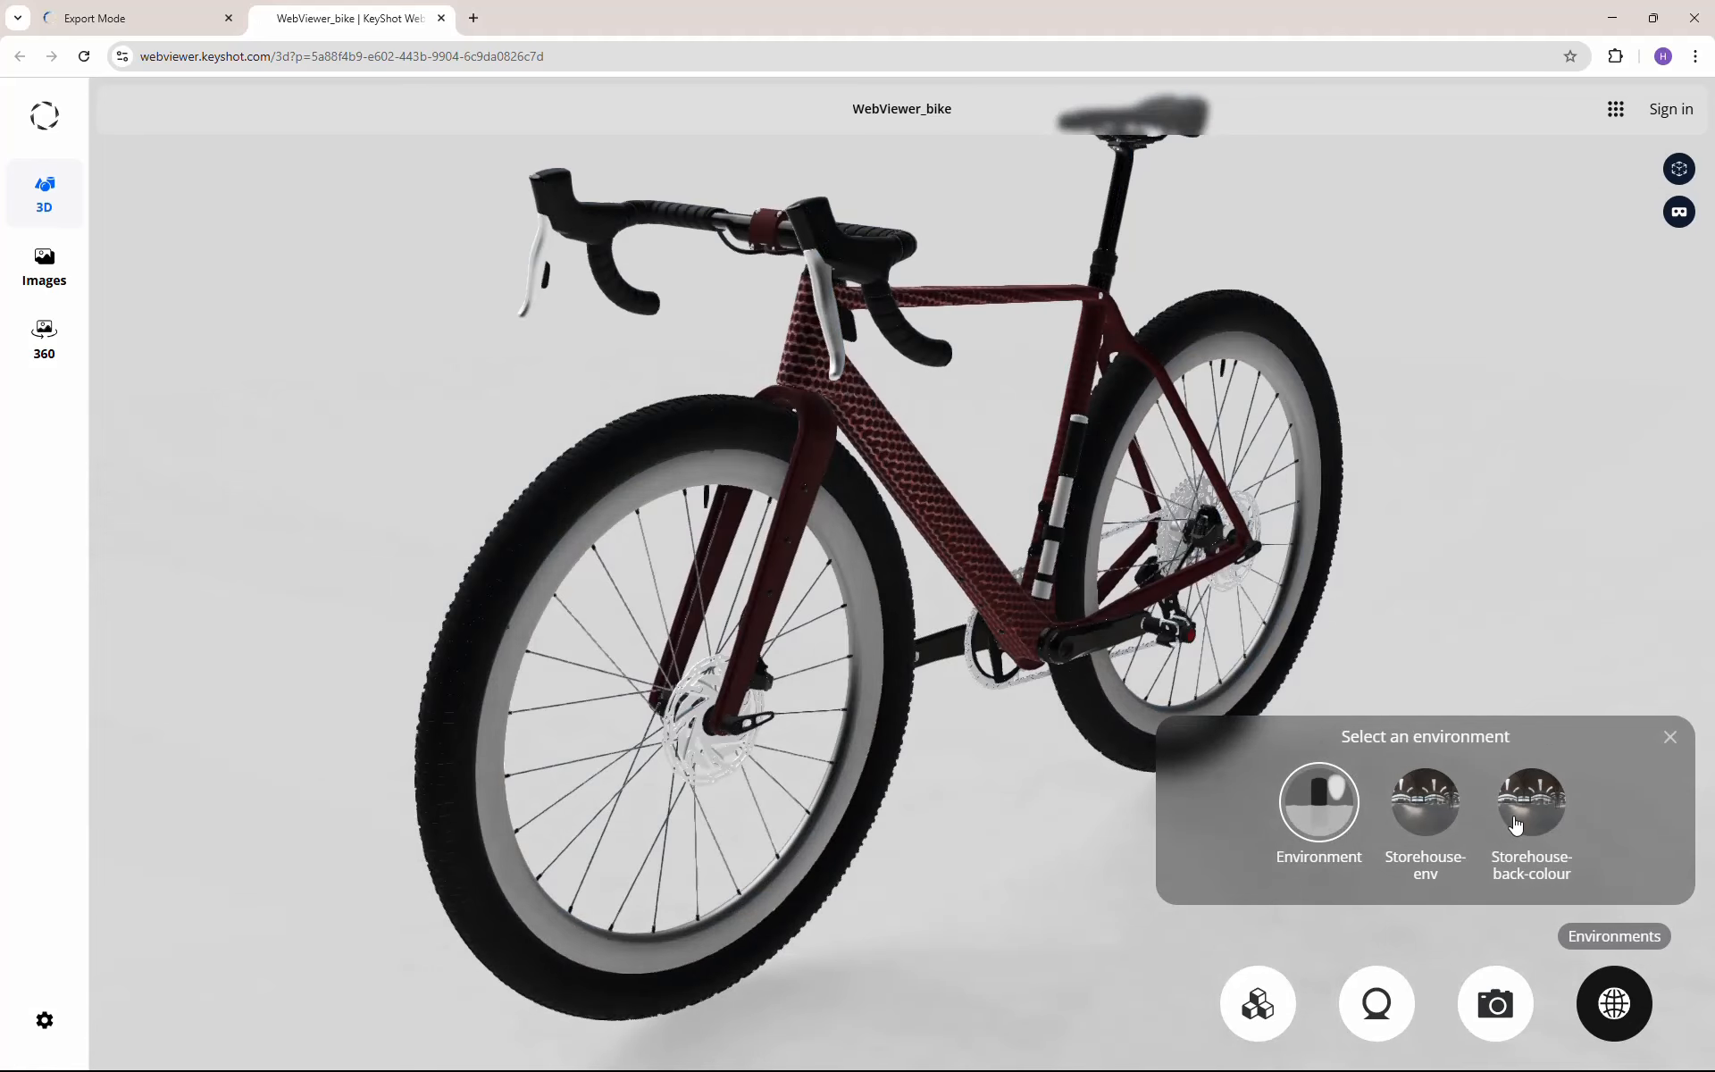
pyautogui.click(1516, 822)
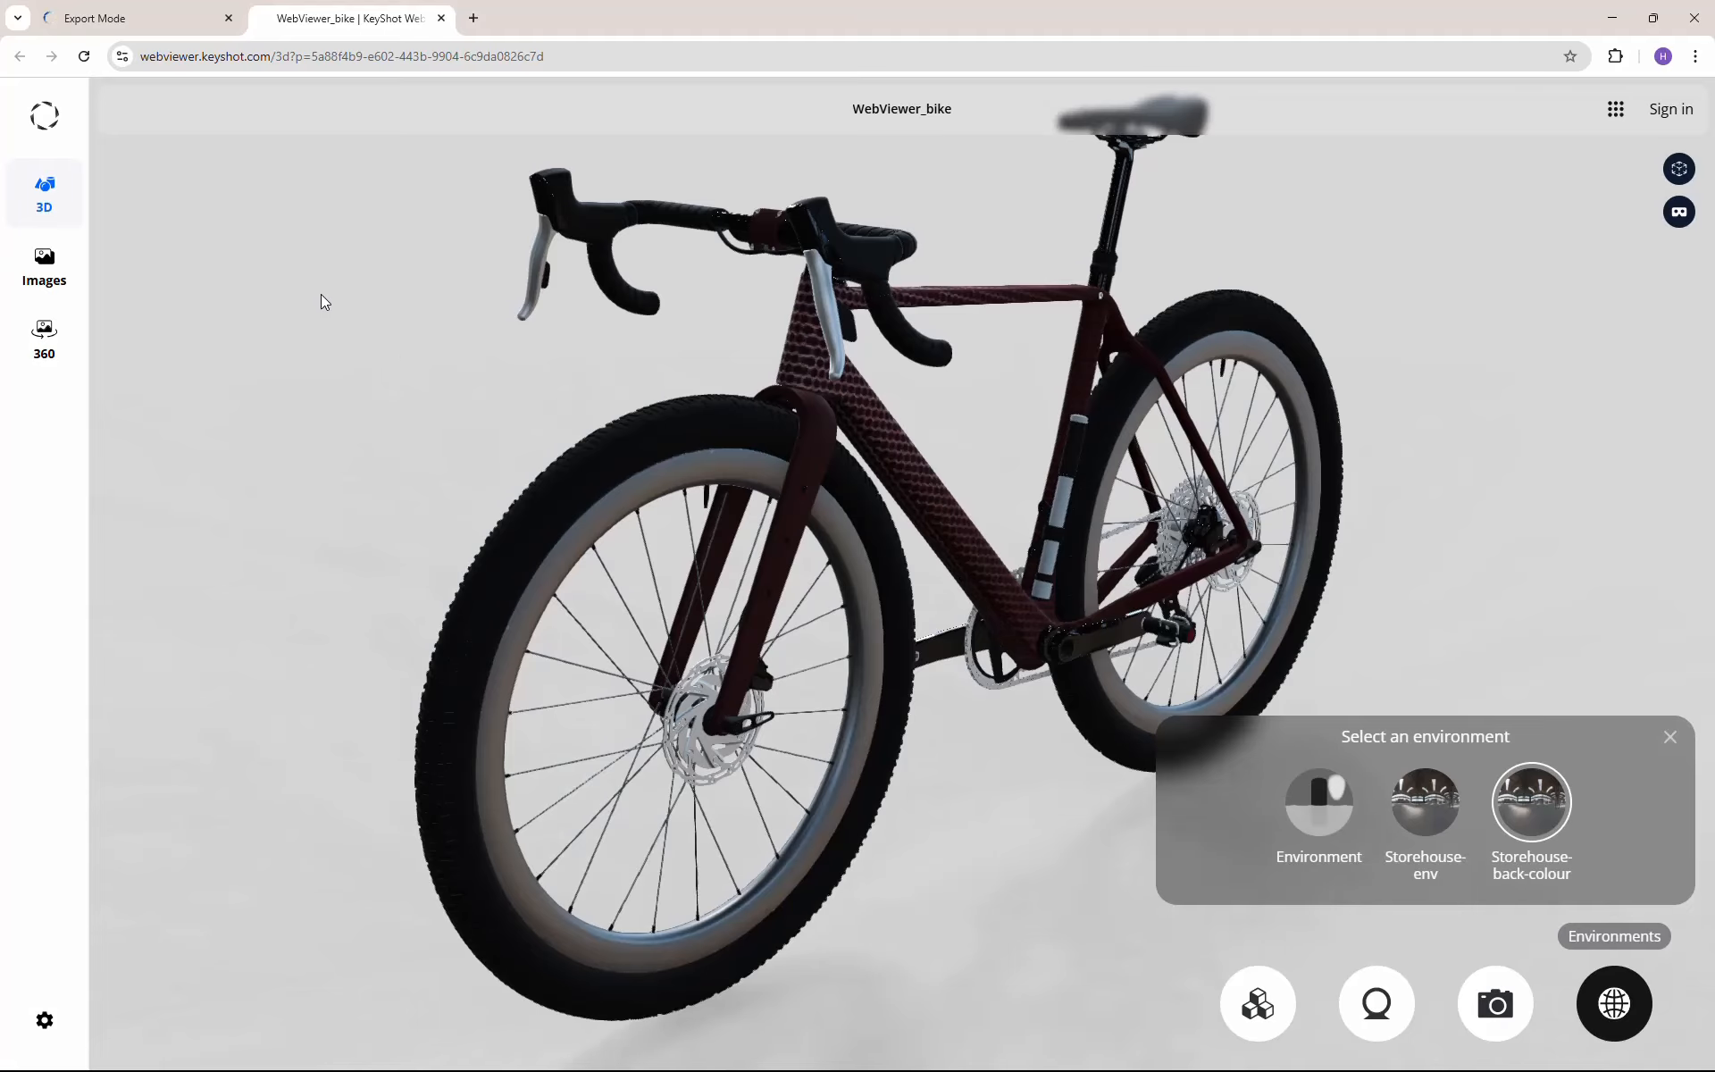
# Step: Examine the uploaded still images Bike Purple.489.png, Bike Purple.491.png and groupbike1.479.png in the web viewer
pyautogui.click(47, 280)
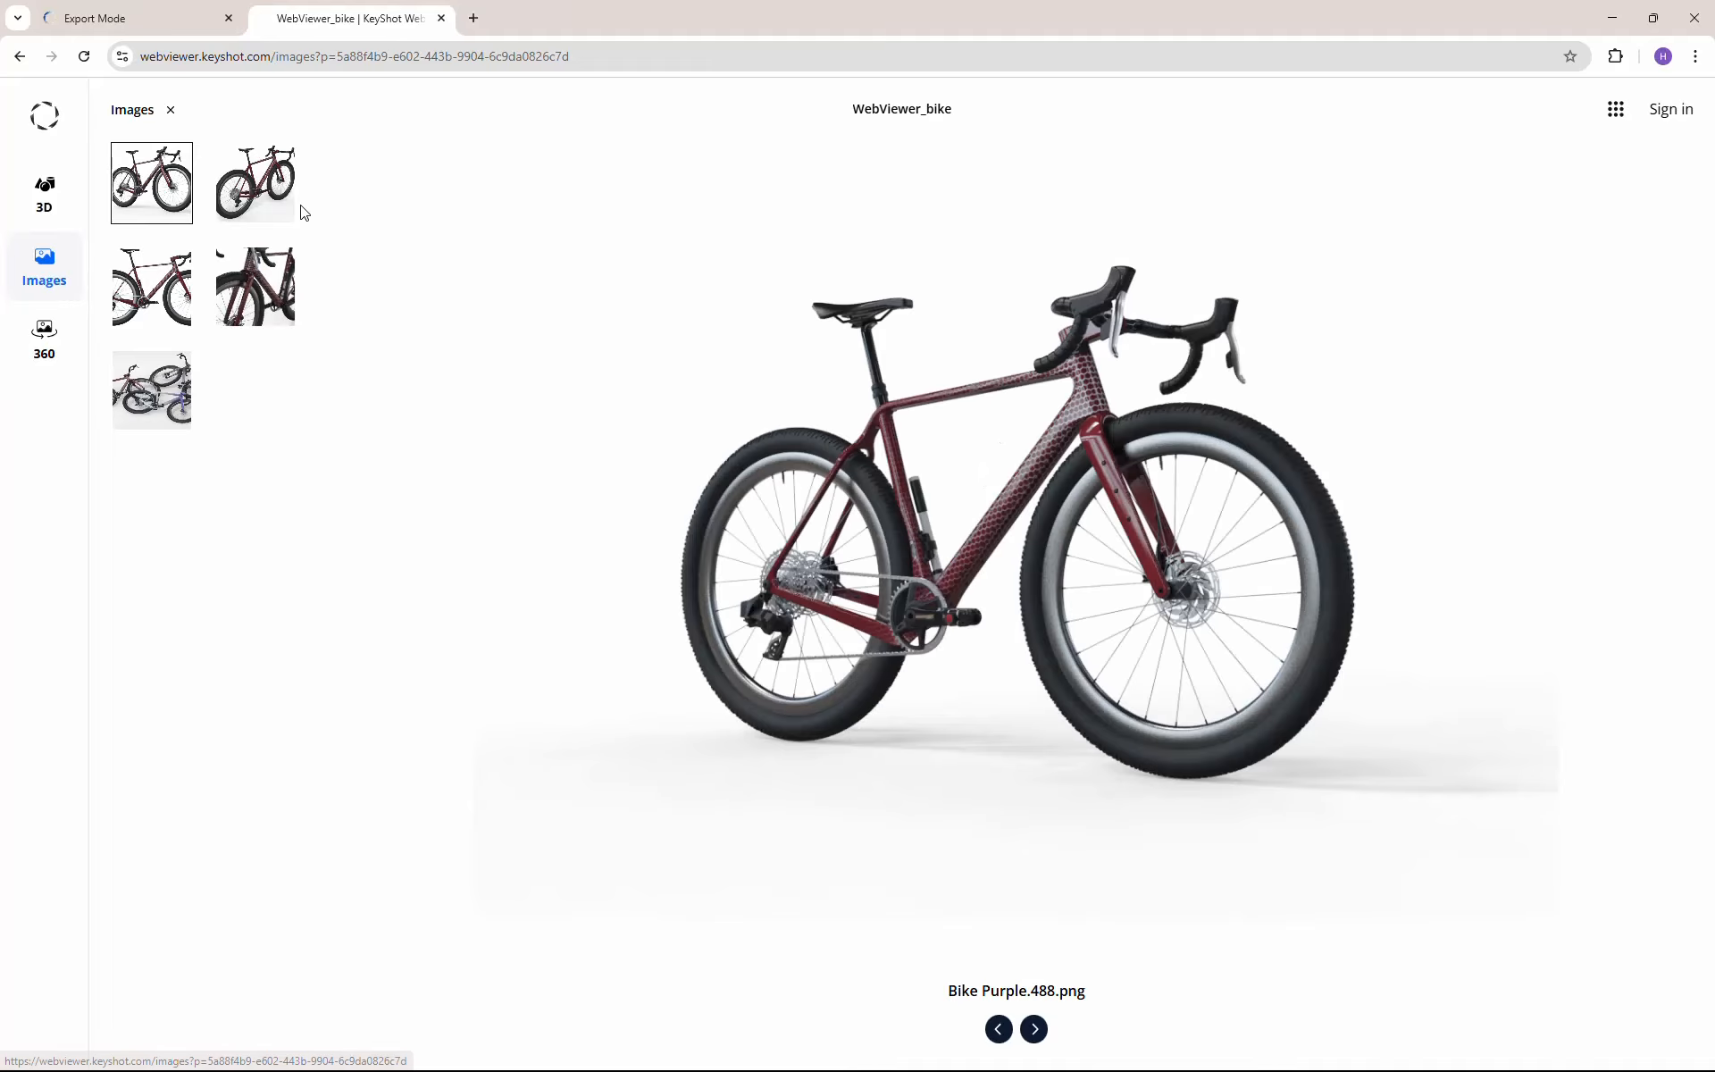
pyautogui.click(270, 208)
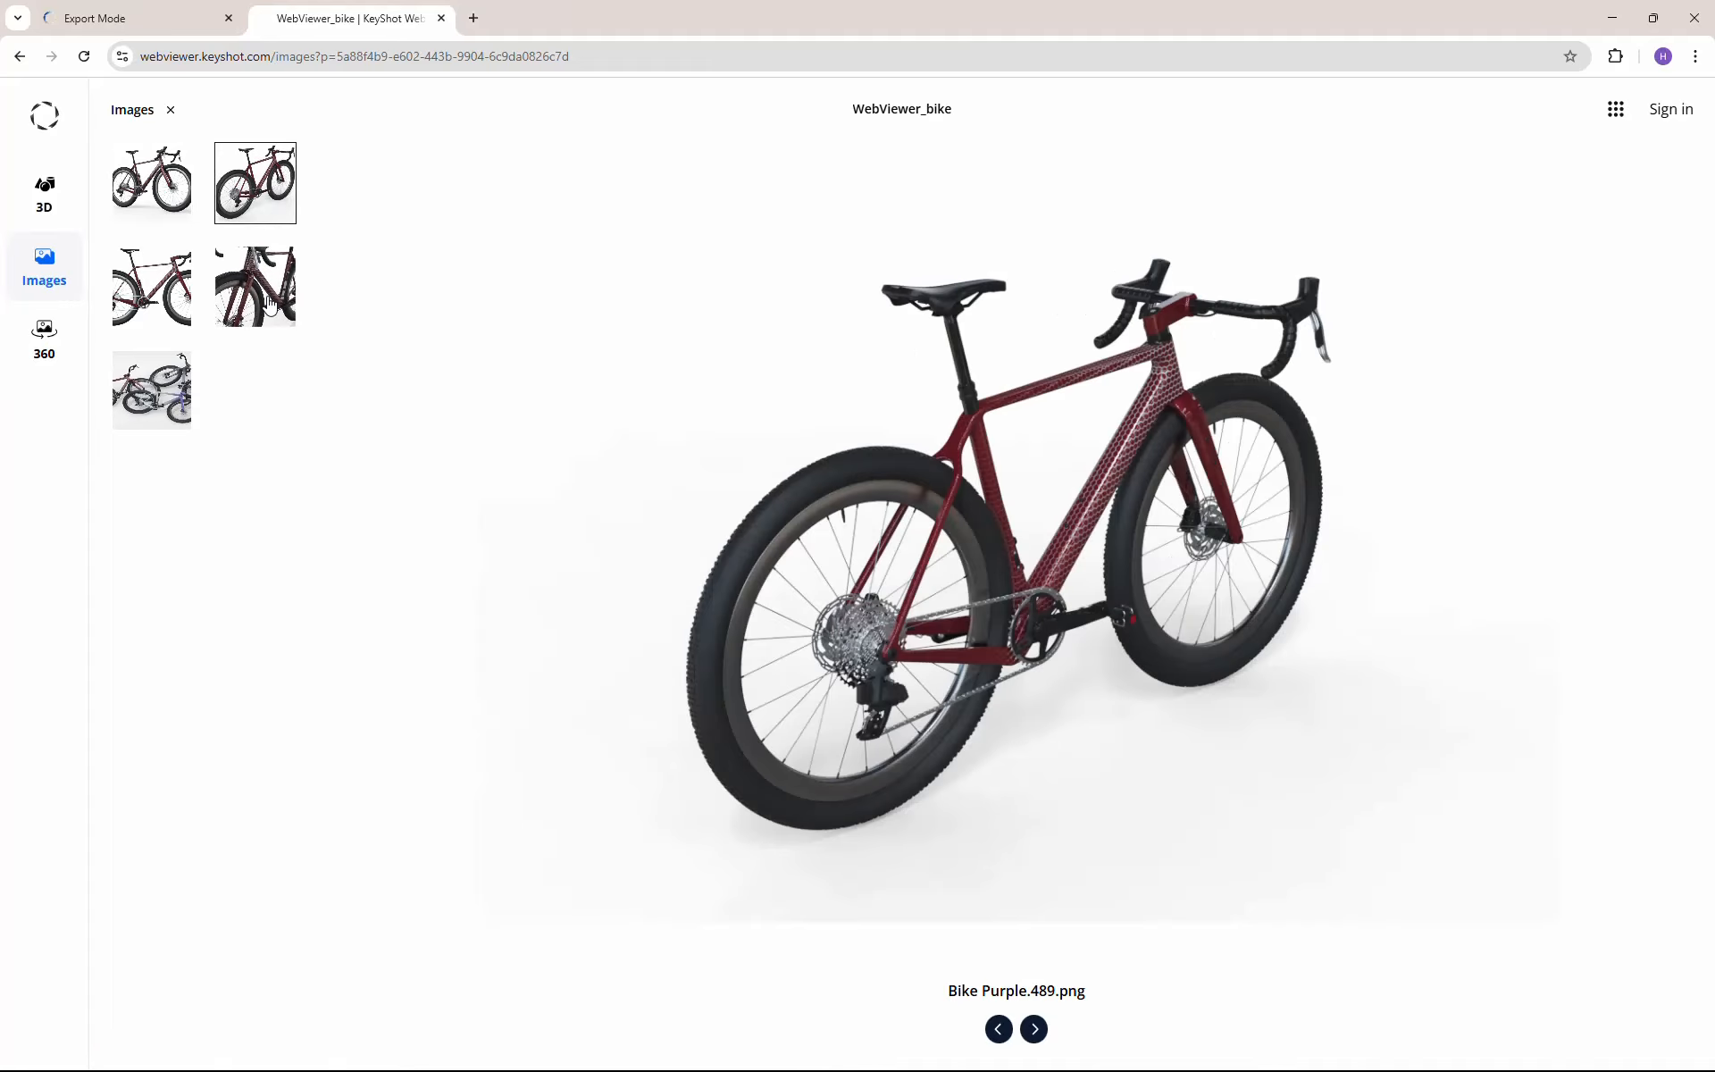
pyautogui.click(270, 304)
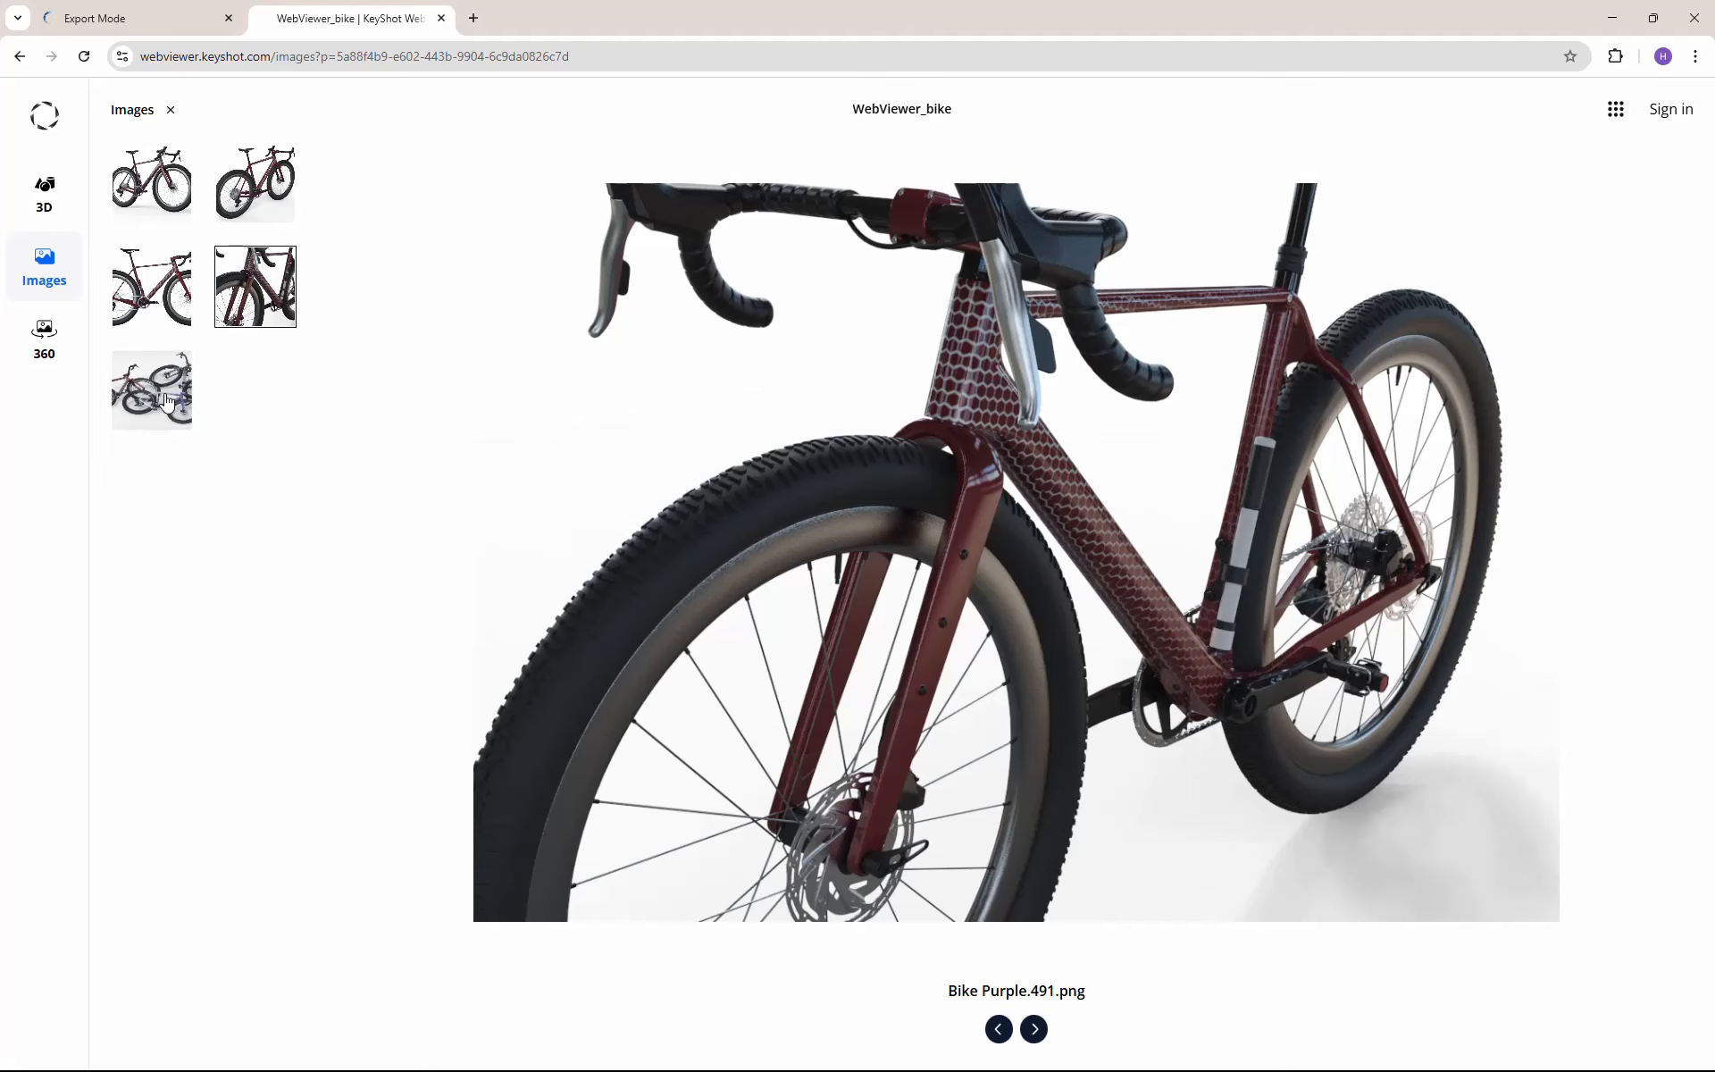
pyautogui.click(167, 400)
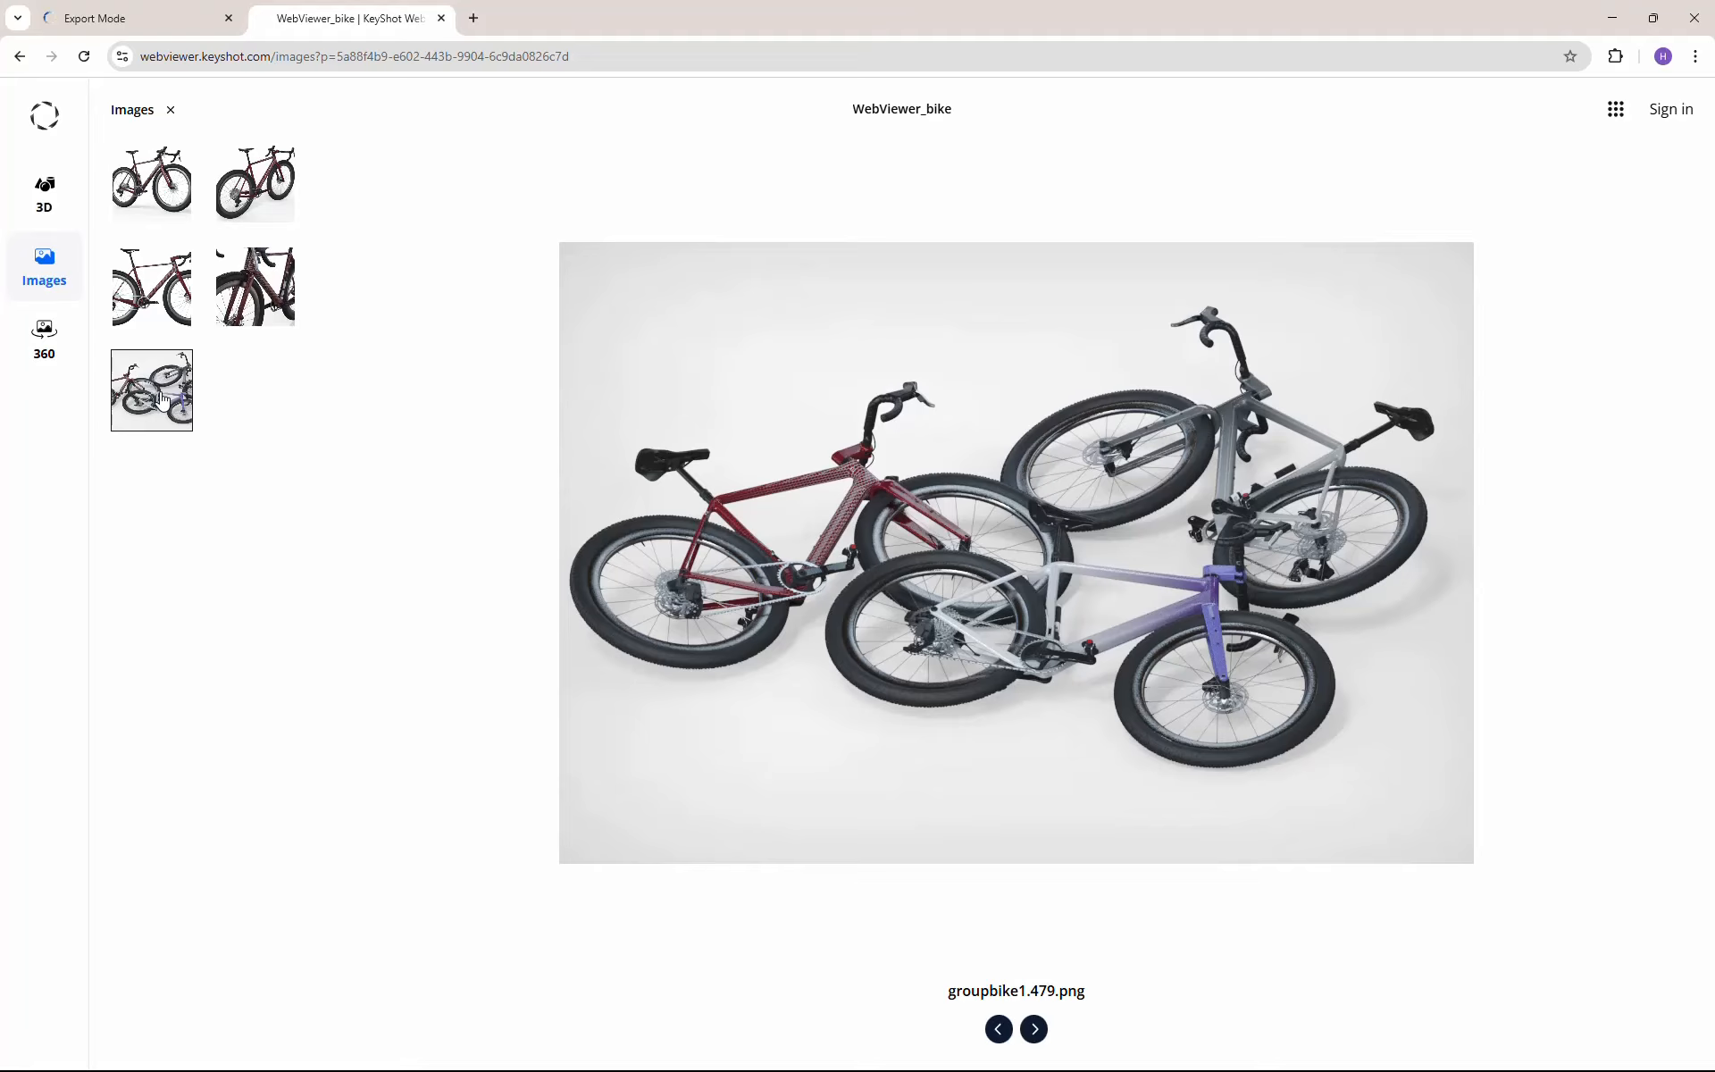
# Step: Rotate the bike in the 360 view to examine it from another angle and return to the 3D view
pyautogui.click(71, 350)
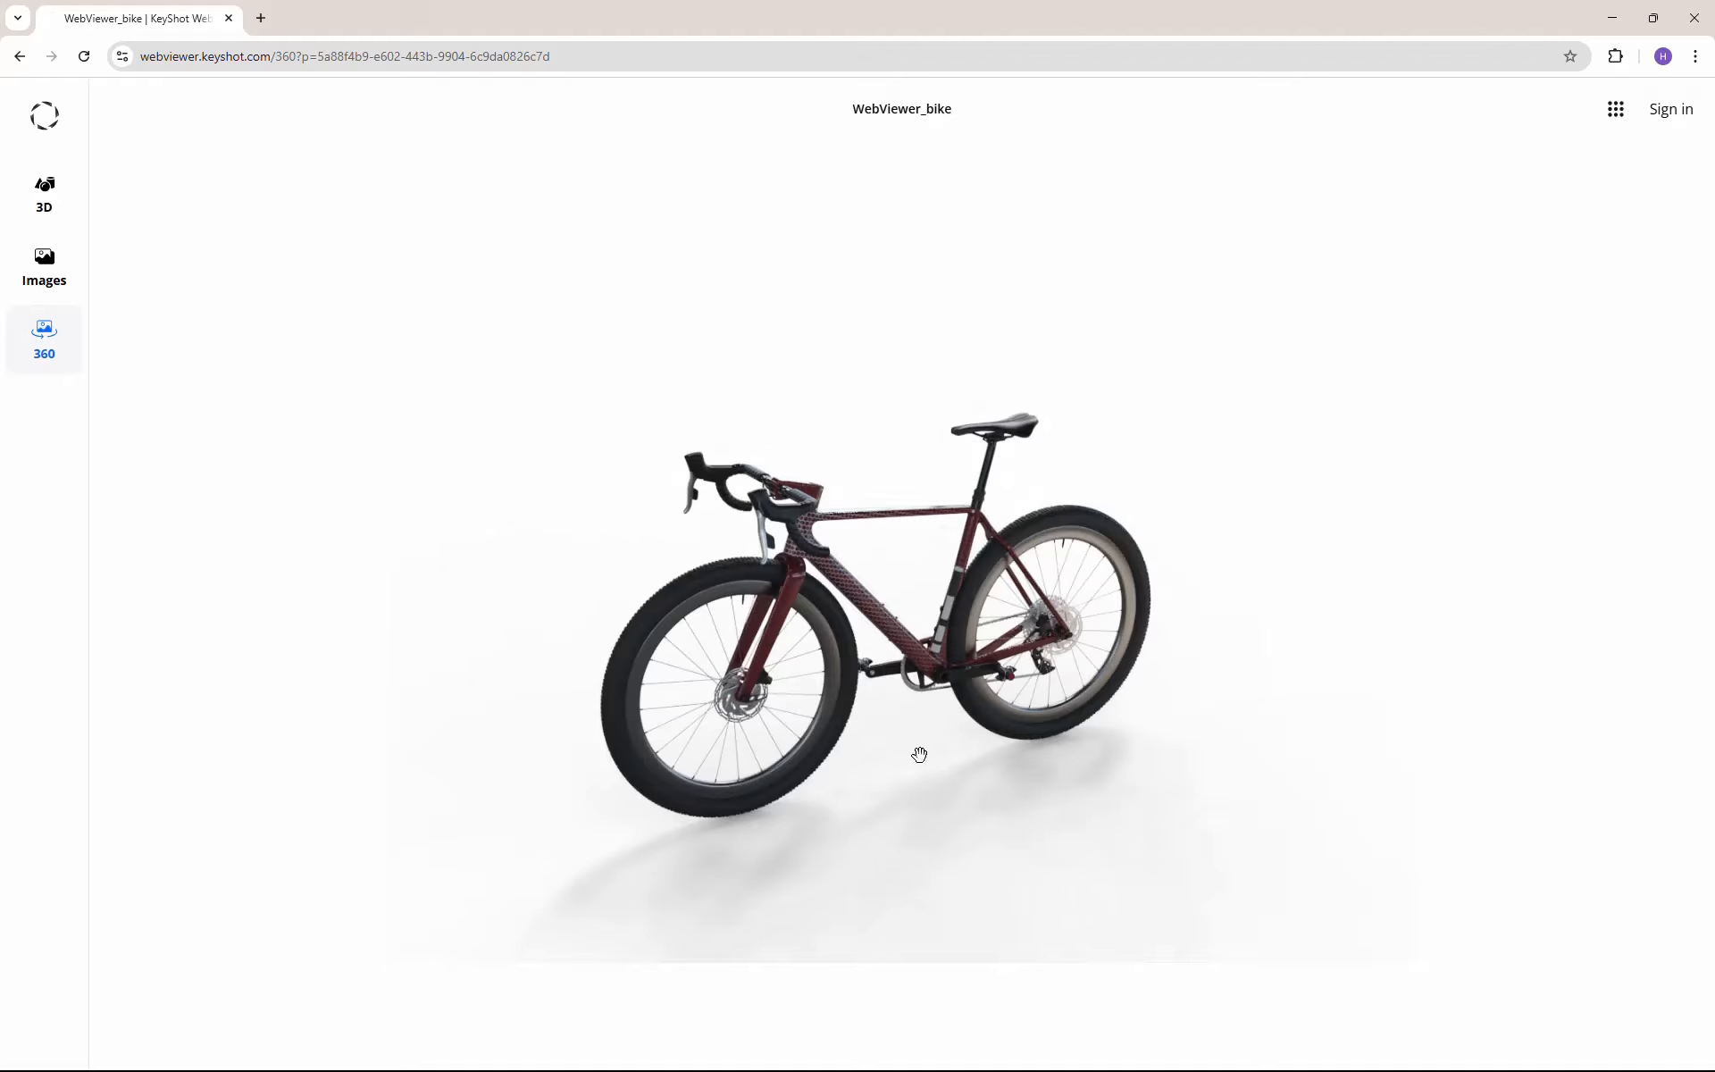
pyautogui.moveTo(930, 751); pyautogui.dragTo(962, 690)
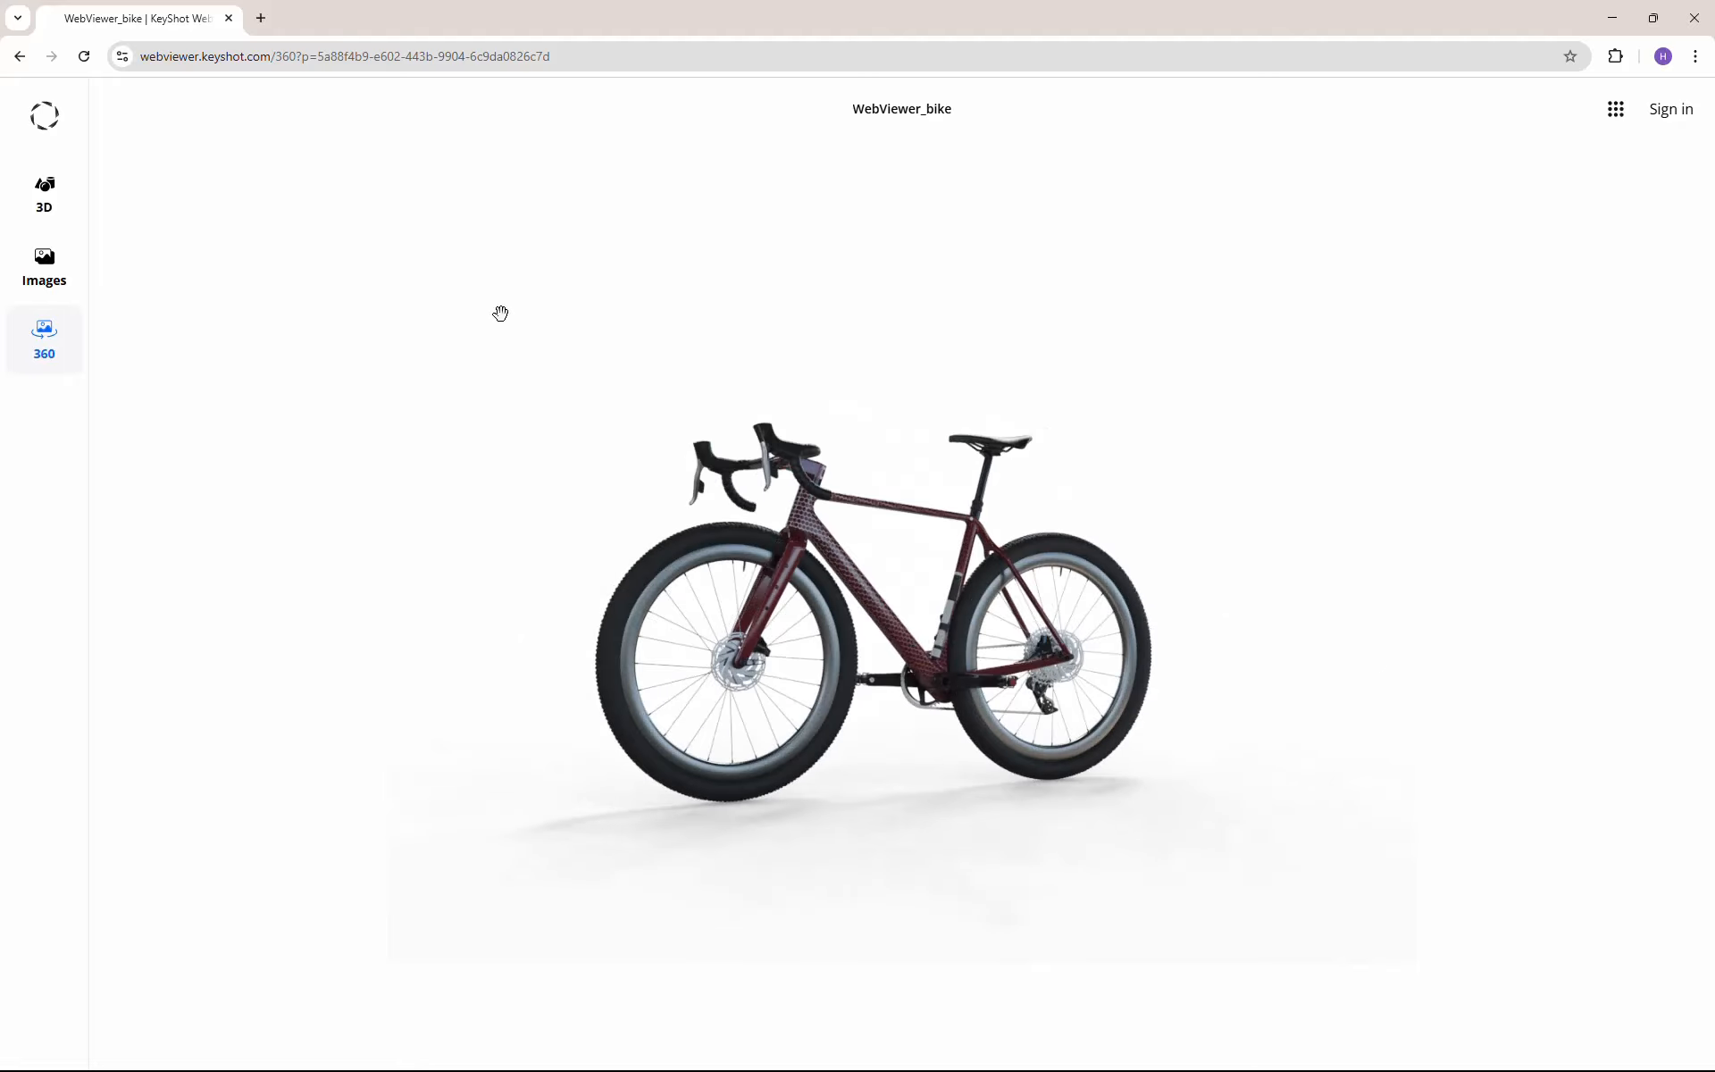
pyautogui.click(51, 209)
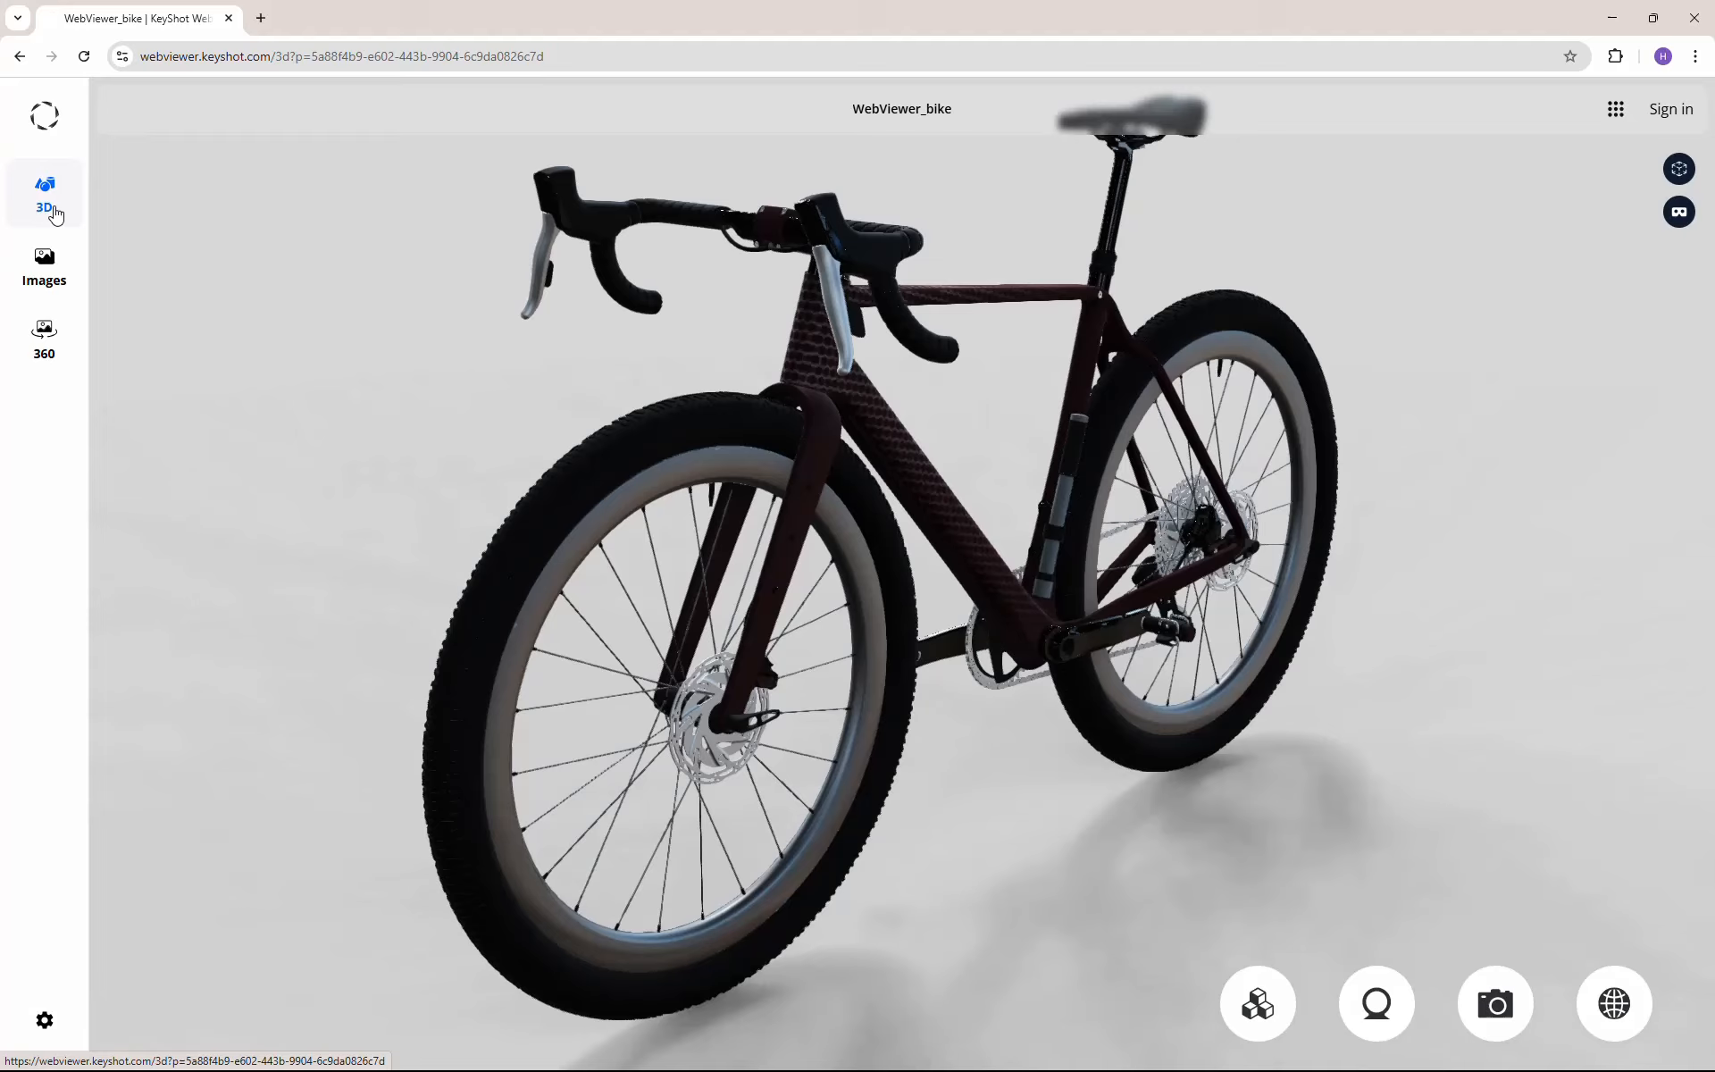